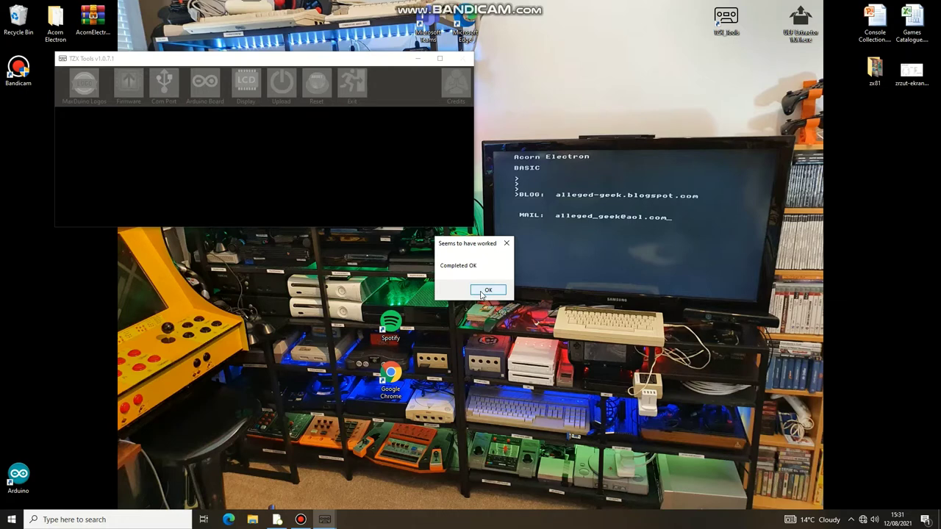
# Step: Dismiss the completion message and exit TZX Tools
pyautogui.click(483, 292)
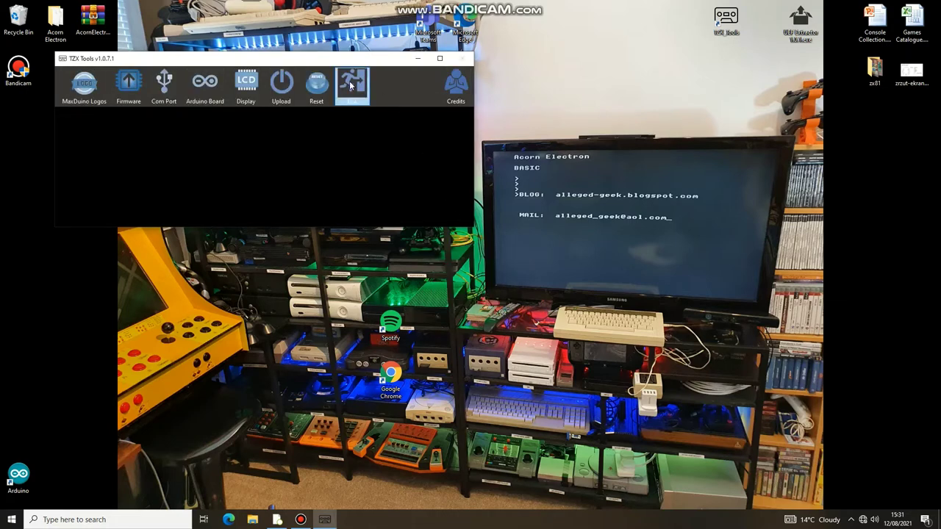
pyautogui.click(351, 86)
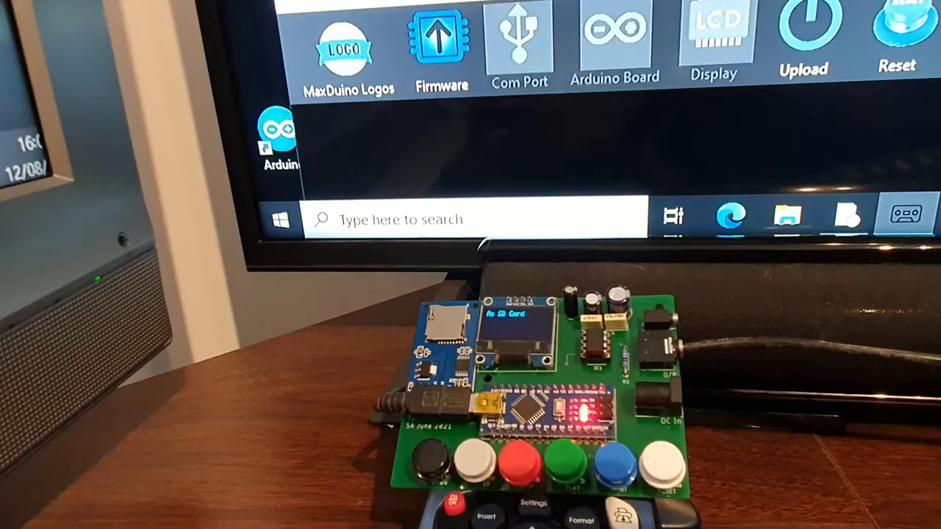
# Step: In TZX Tools, choose the Maxduino Ultimate logo with port COM8, the Nano NEWBOOT board and the OLED 1306 display
pyautogui.click(356, 65)
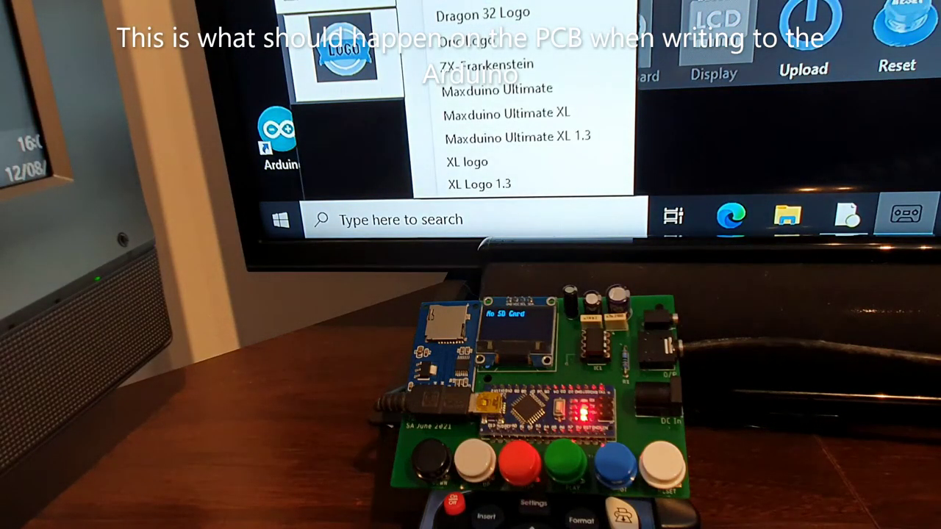
pyautogui.click(497, 88)
pyautogui.click(518, 44)
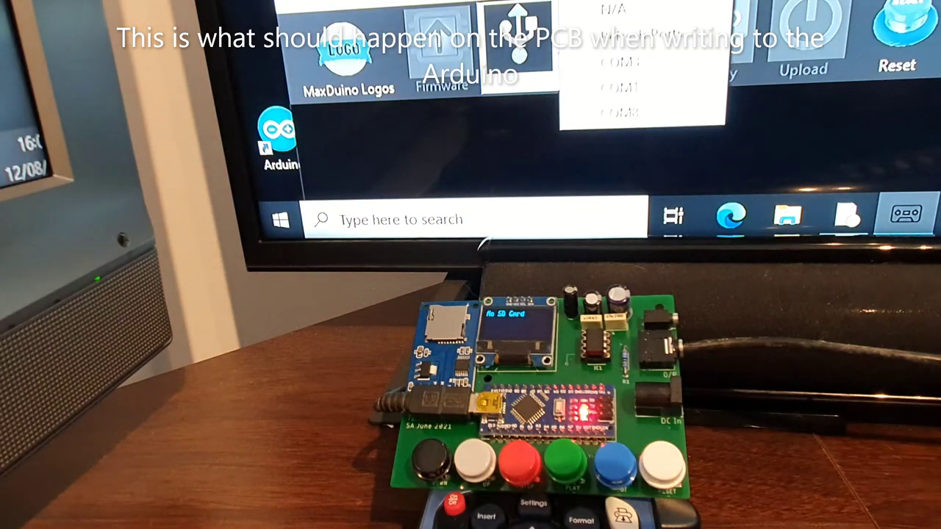
pyautogui.click(610, 109)
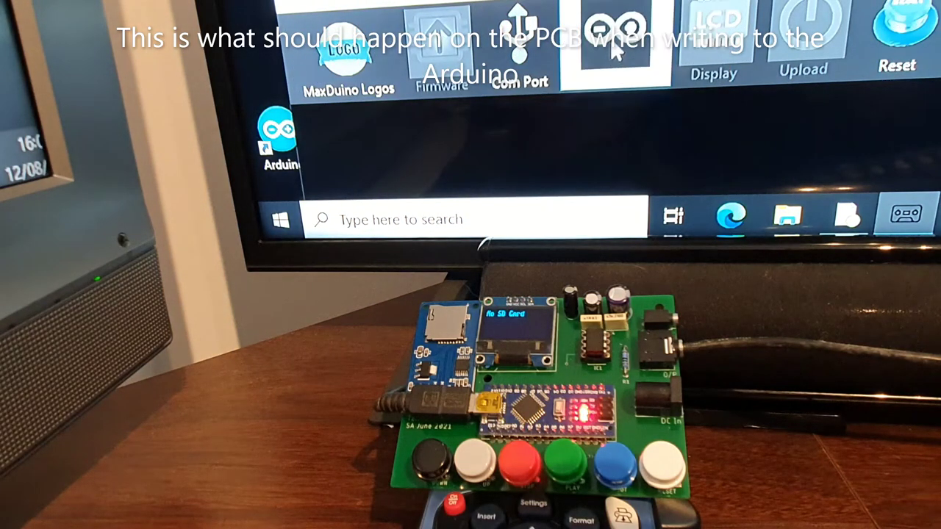
pyautogui.click(610, 38)
pyautogui.click(621, 122)
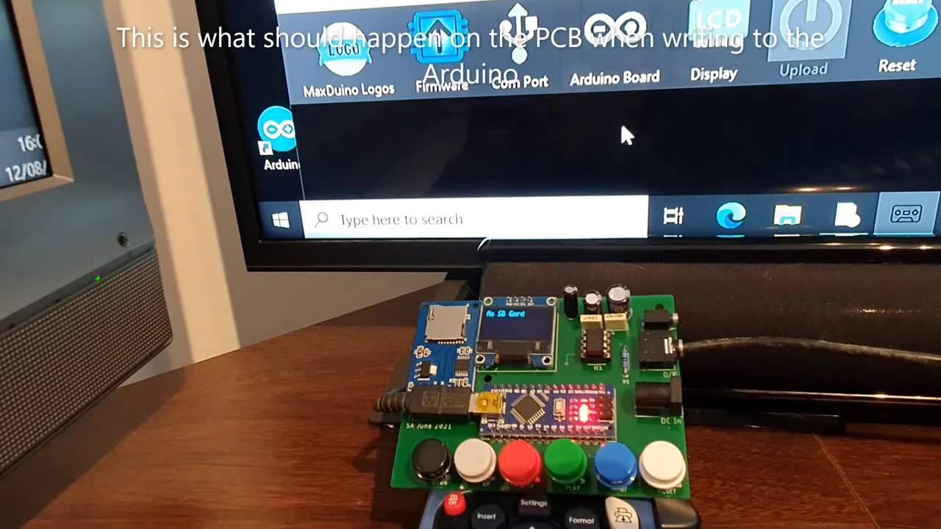
pyautogui.click(715, 44)
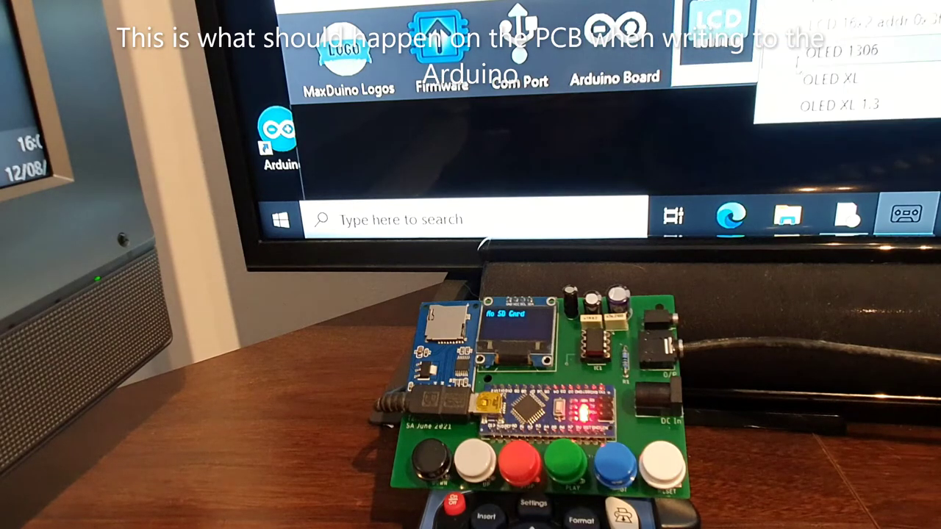
pyautogui.click(816, 50)
# Step: Upload the Maxduino Ultimate v1.67 firmware to the Nano board, configured for the OLED 1306 display
pyautogui.click(441, 51)
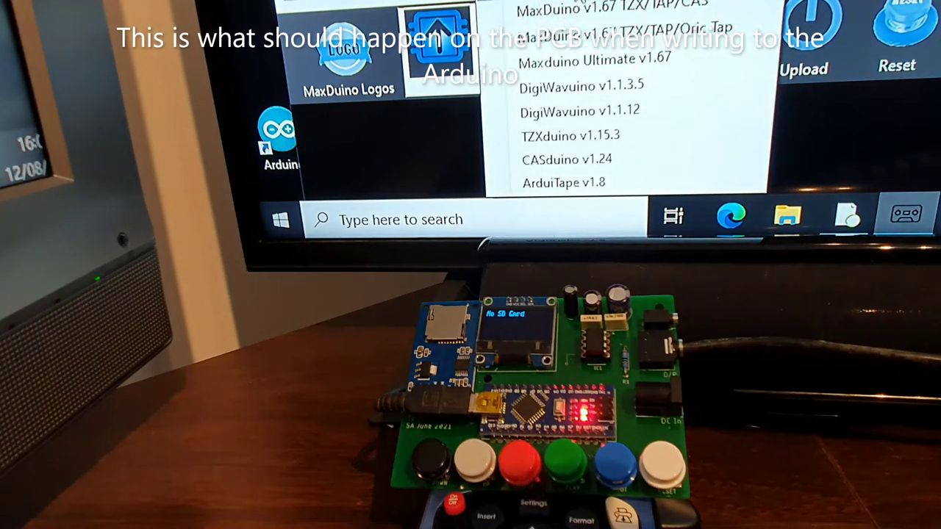
pyautogui.click(595, 59)
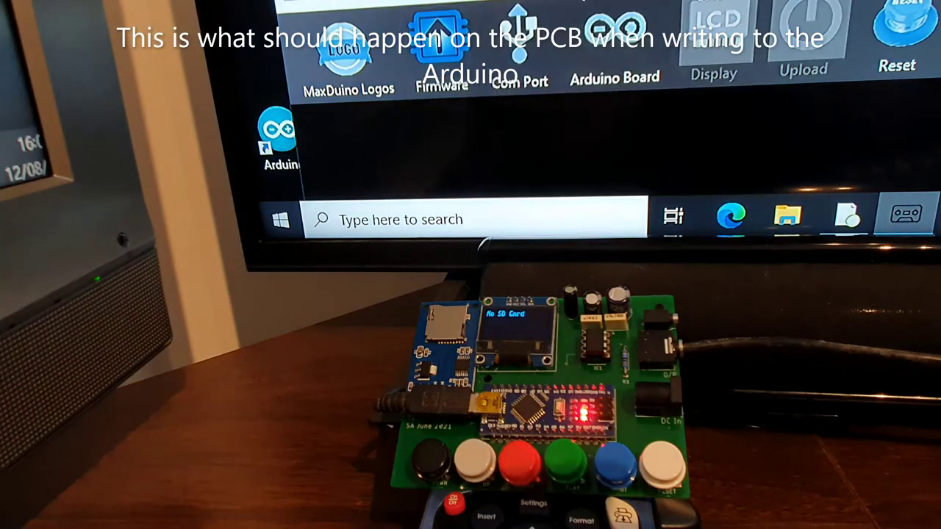
pyautogui.click(613, 45)
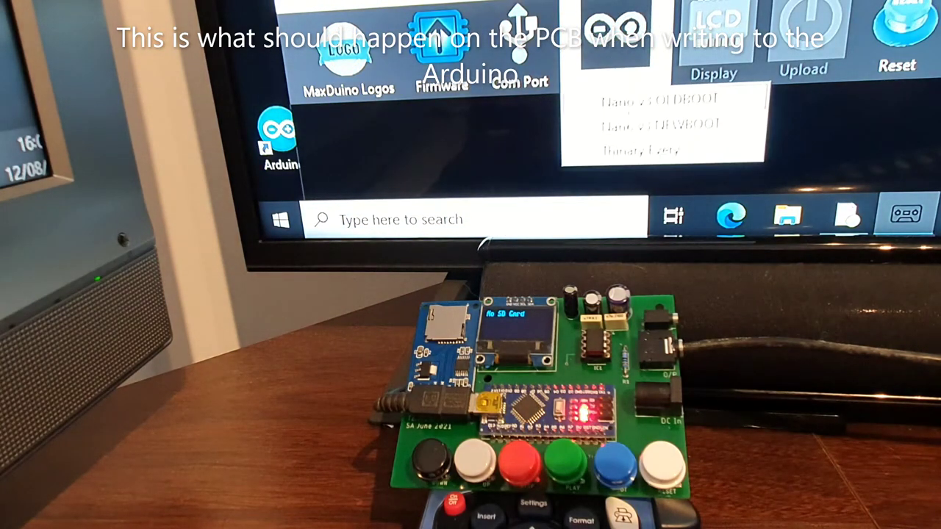
pyautogui.click(679, 82)
pyautogui.click(684, 80)
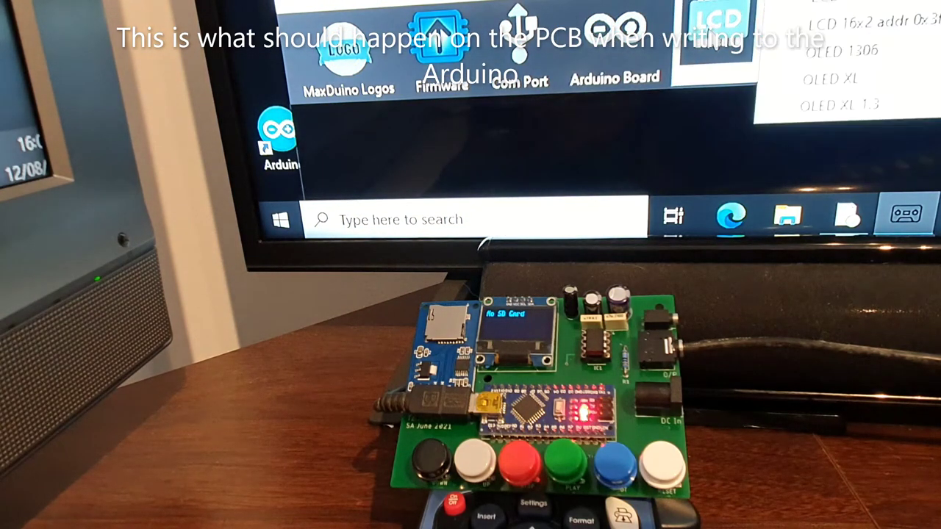
pyautogui.click(814, 59)
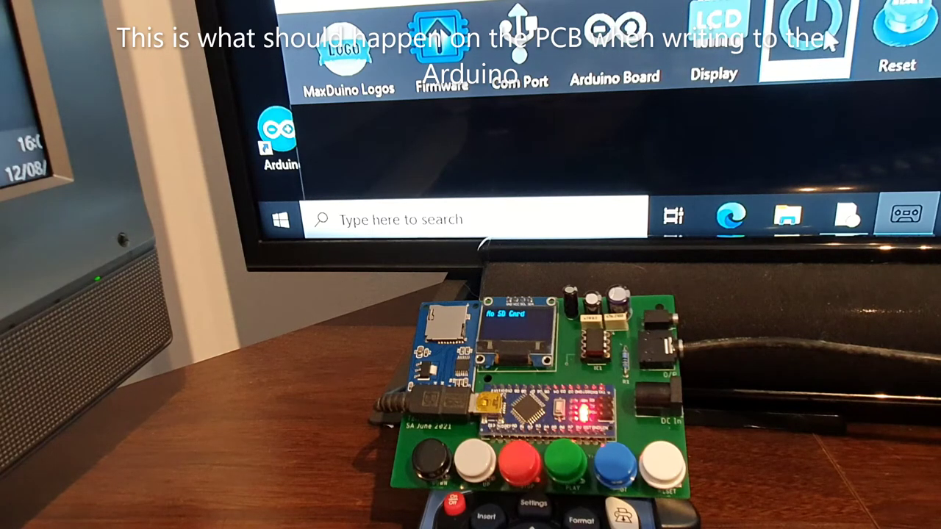
pyautogui.click(822, 36)
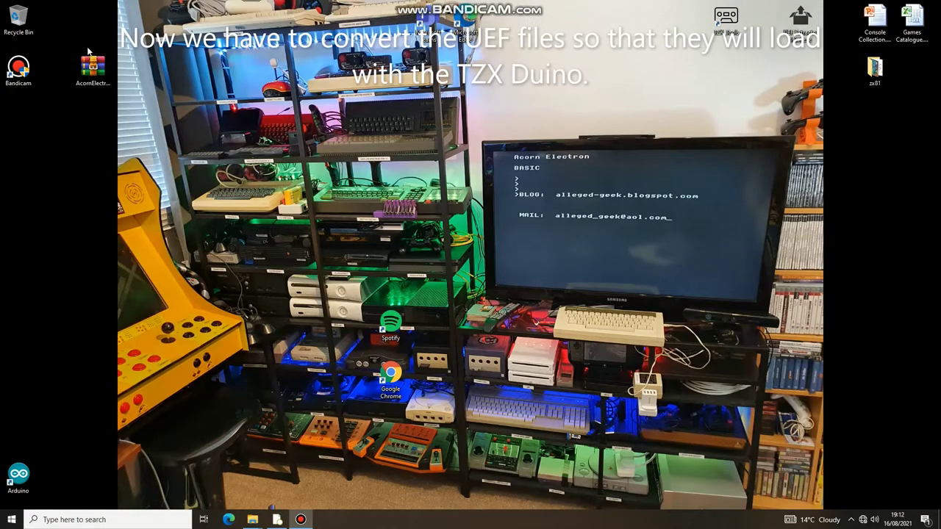
# Step: Extract AcornElectronRomCollectionByGhostware.zip into its own folder on the desktop and close the archive
pyautogui.doubleClick(99, 68)
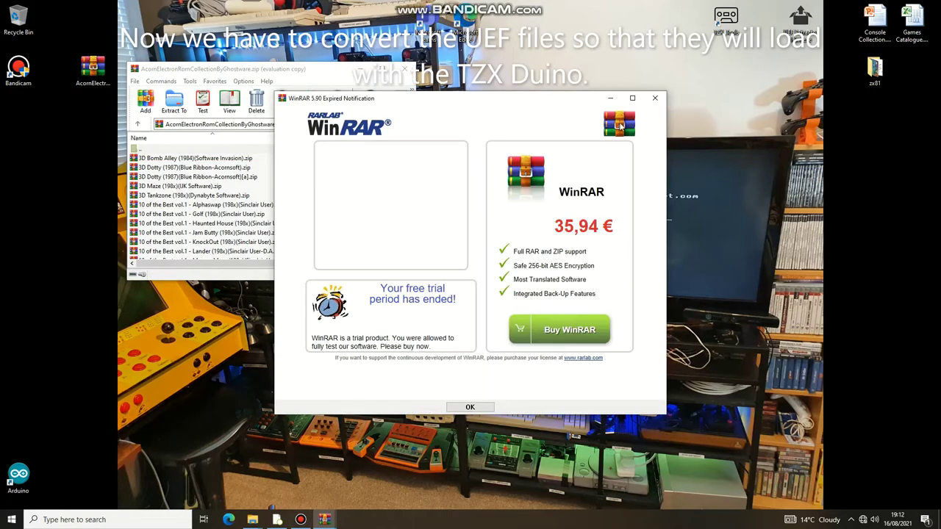
pyautogui.click(654, 100)
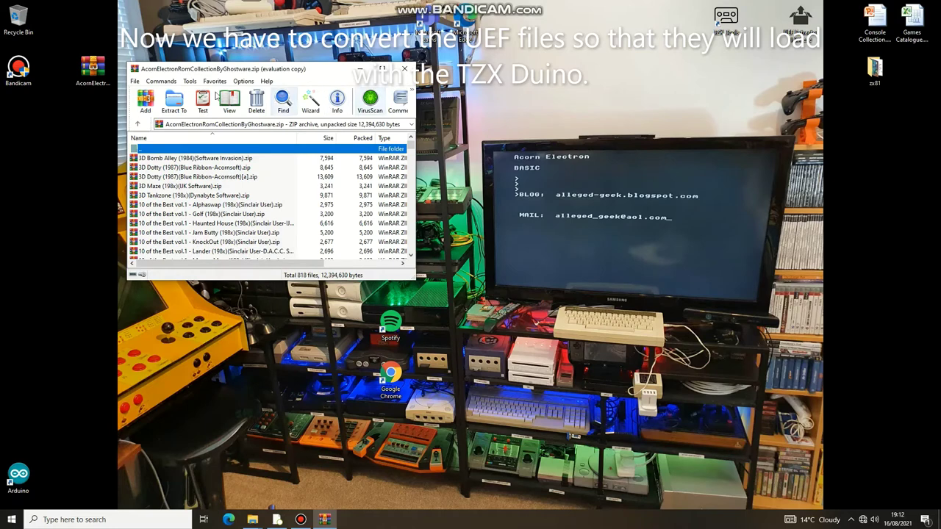
pyautogui.click(170, 101)
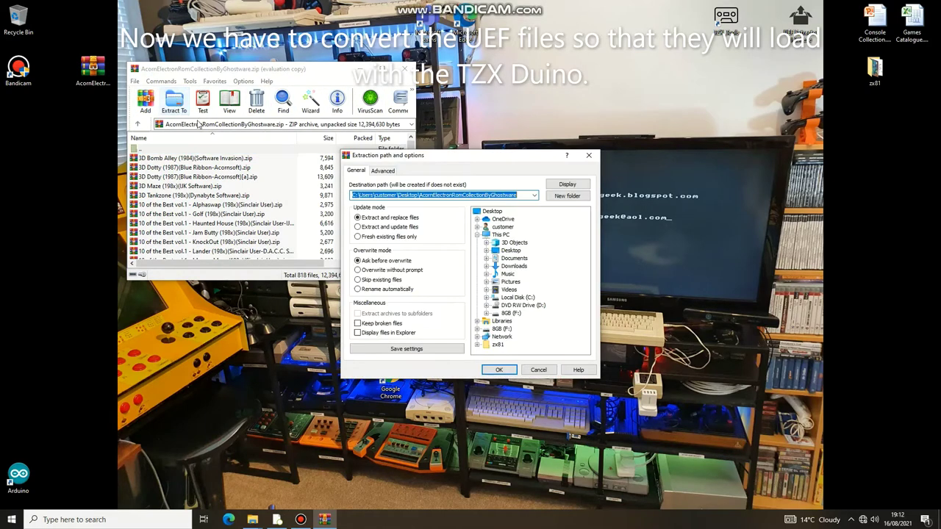
pyautogui.click(512, 369)
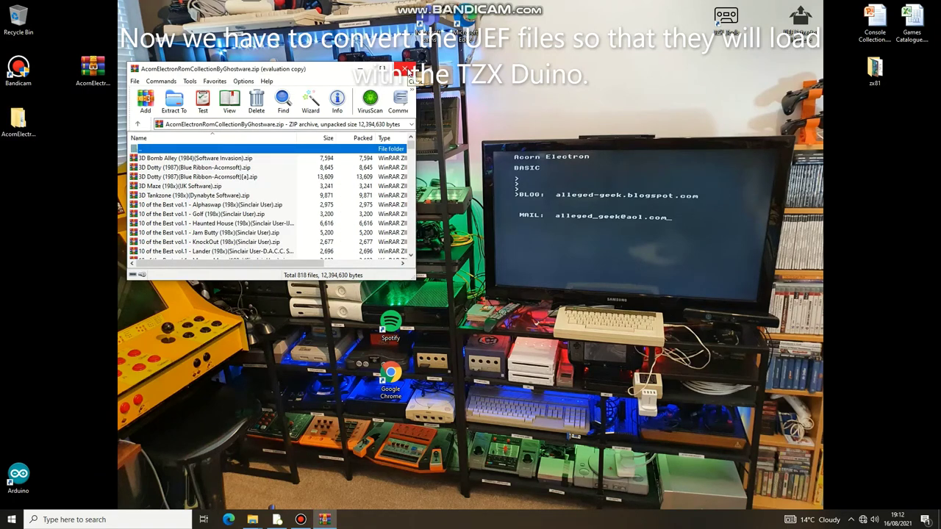
pyautogui.click(405, 70)
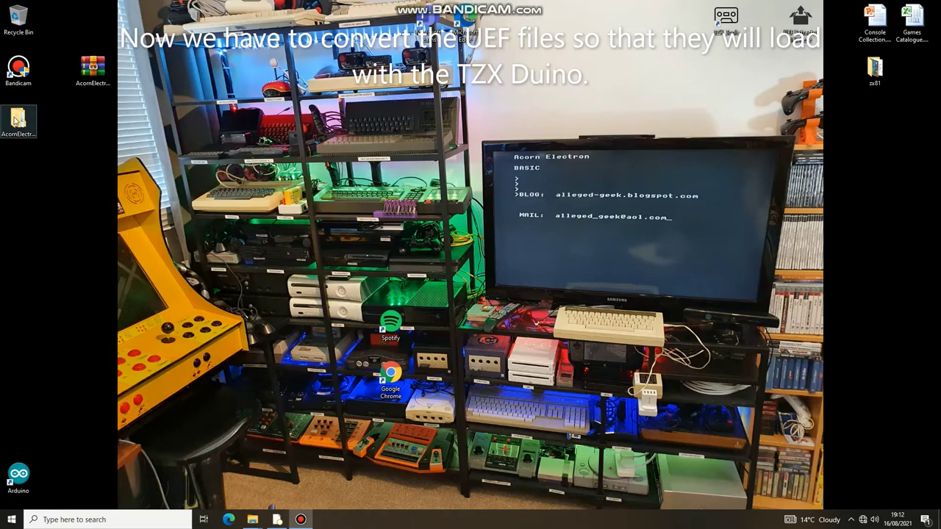
# Step: Create a desktop folder named Acorn Electron Roms and place it beside the Recycle Bin
pyautogui.rightClick(70, 22)
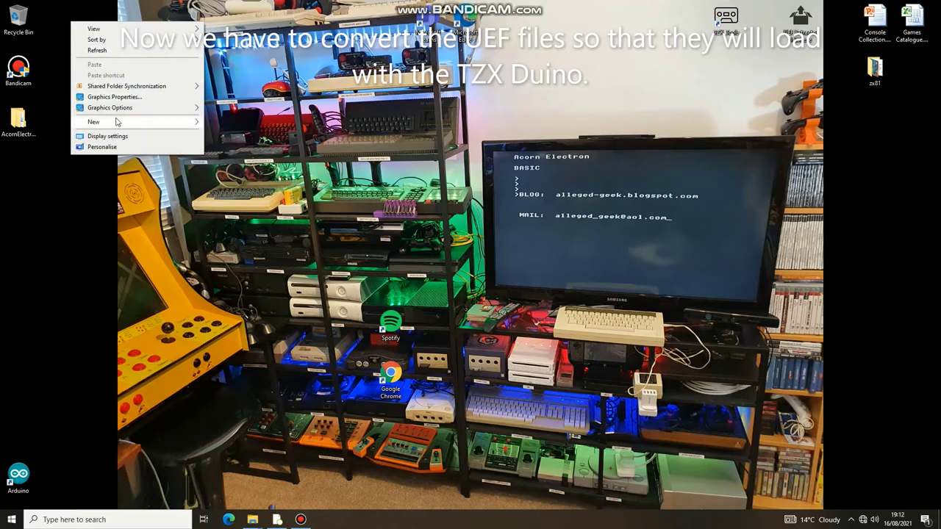
pyautogui.moveTo(116, 122)
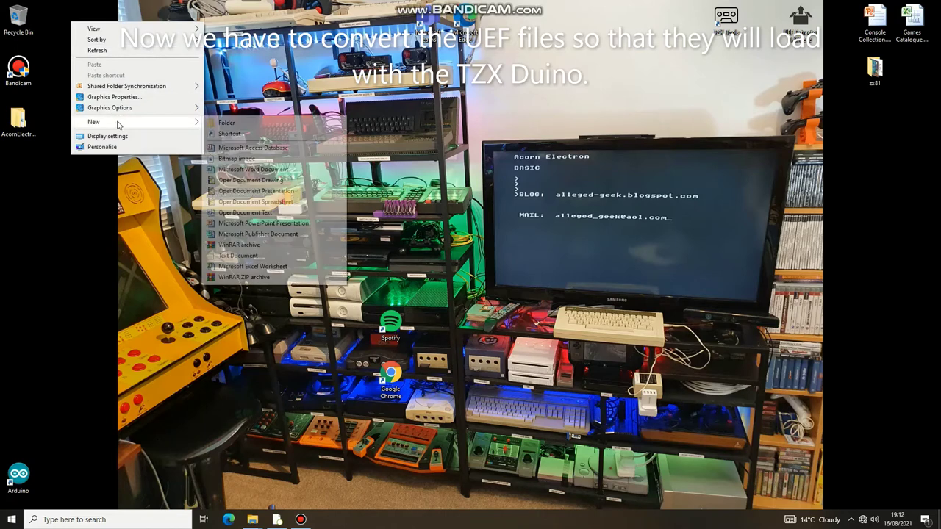
pyautogui.click(225, 124)
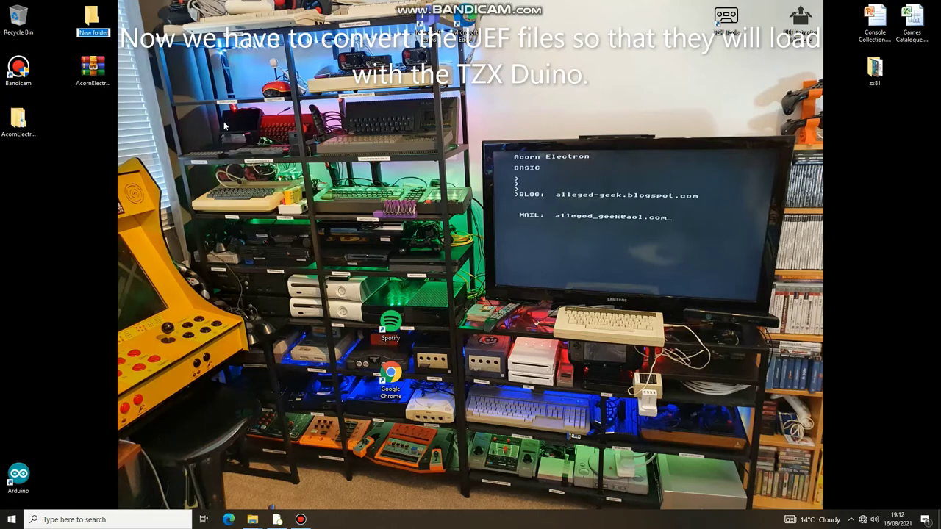
pyautogui.write('Acorn Electron')
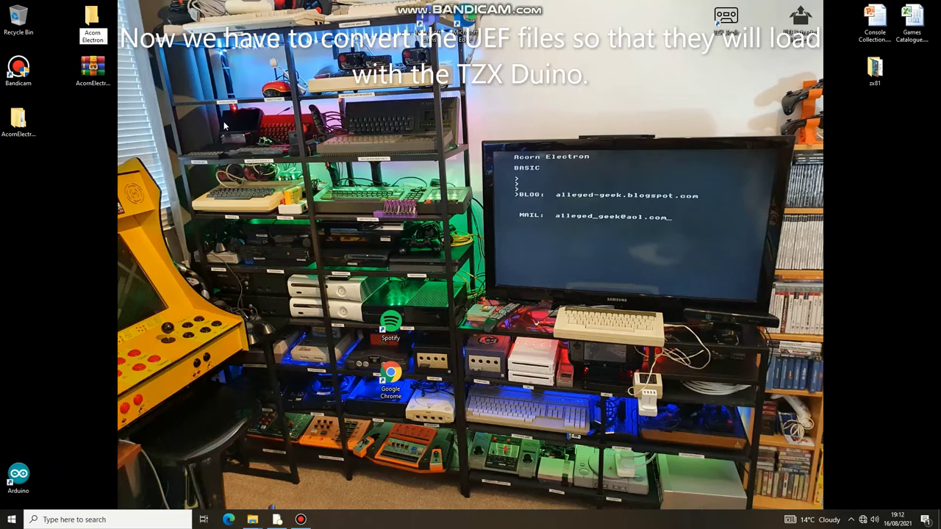
pyautogui.write(' Roms')
pyautogui.press('Return')
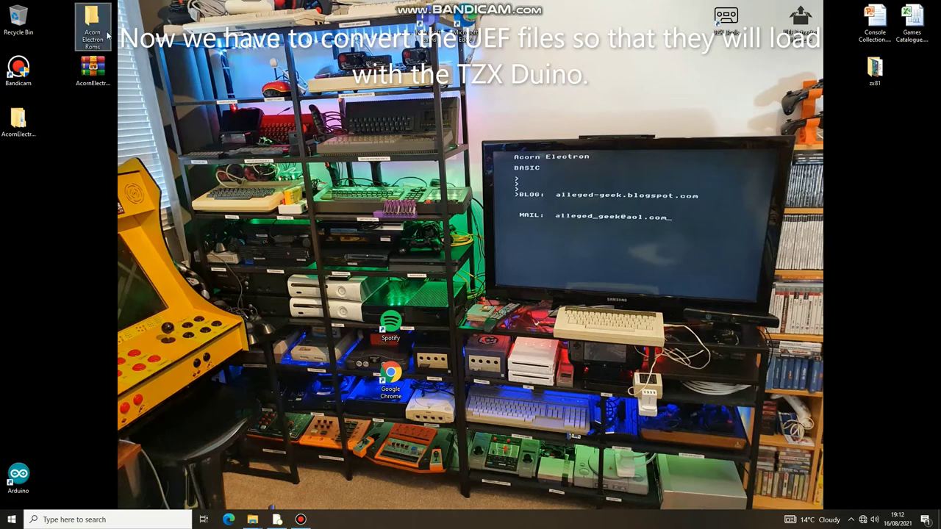
pyautogui.moveTo(108, 35); pyautogui.dragTo(71, 34)
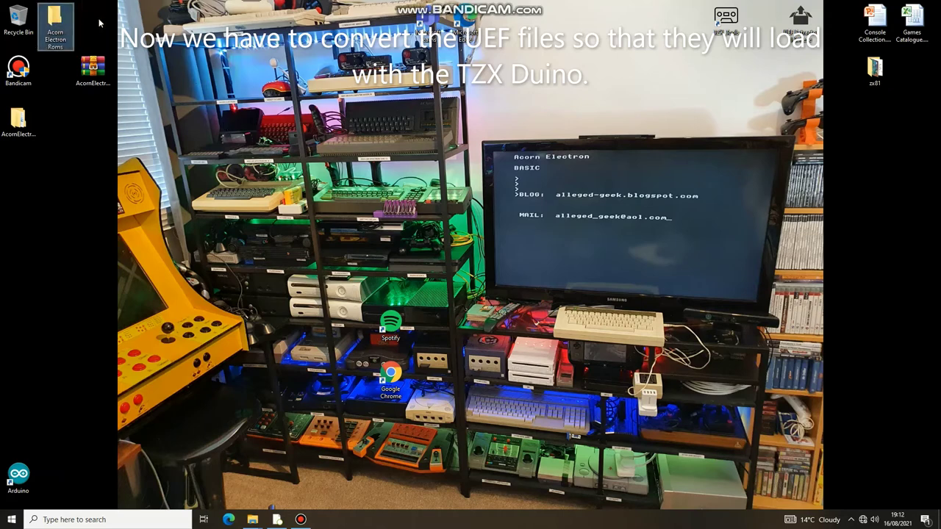
# Step: Create a desktop folder named Extracted UEF and place it beside the Acorn Electron Roms folder
pyautogui.rightClick(109, 21)
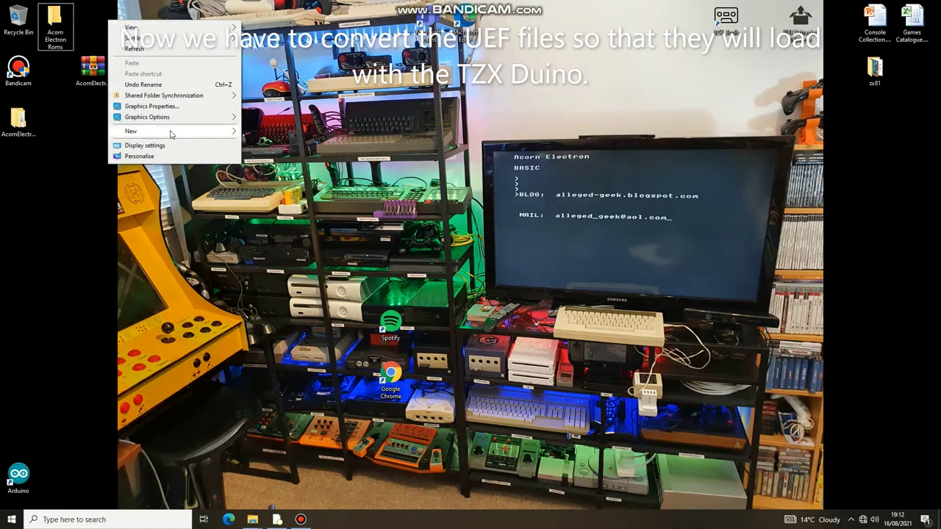
pyautogui.moveTo(188, 136)
pyautogui.click(266, 133)
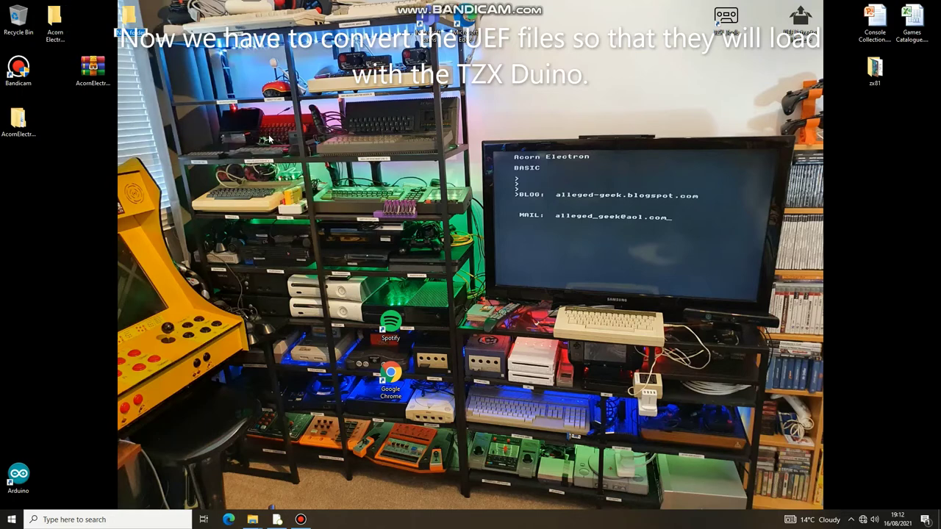
pyautogui.write('E')
pyautogui.write('l')
pyautogui.write('ed')
pyautogui.write(' UEF')
pyautogui.press('Return')
pyautogui.moveTo(129, 18); pyautogui.dragTo(94, 23)
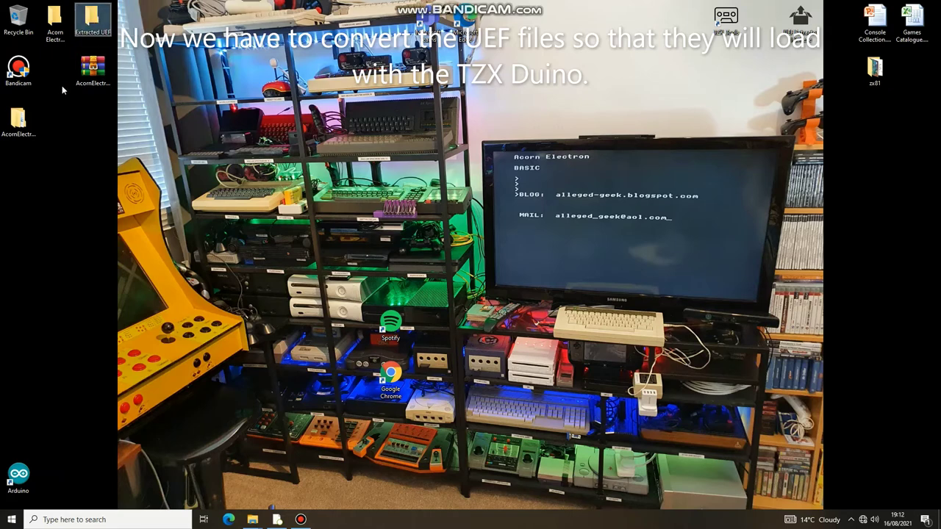
# Step: Extract both Chuckie Egg (1984)(A&F Software) archives, including the [a] version, from the AcornElectronRomCollectionByGhostware folder into the desktop's Acorn Electron Roms folder
pyautogui.doubleClick(18, 120)
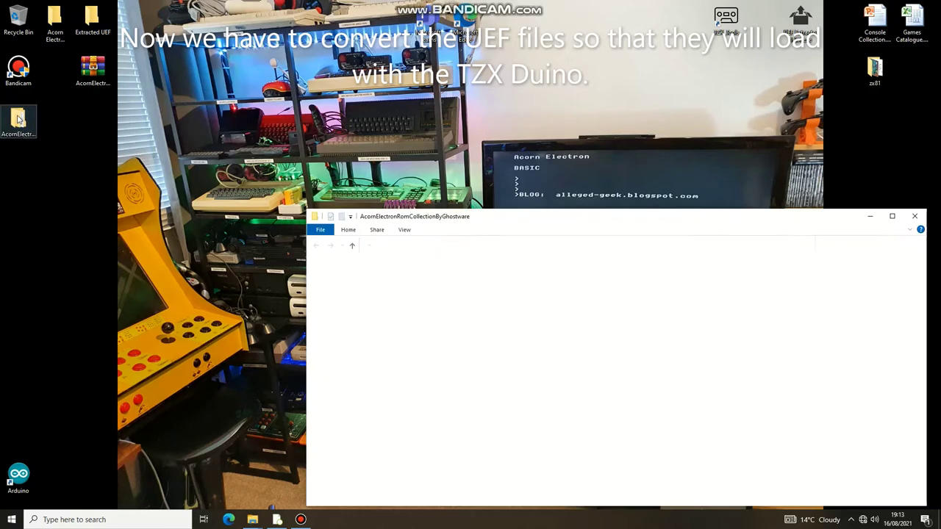
pyautogui.scroll(-12, 517, 331)
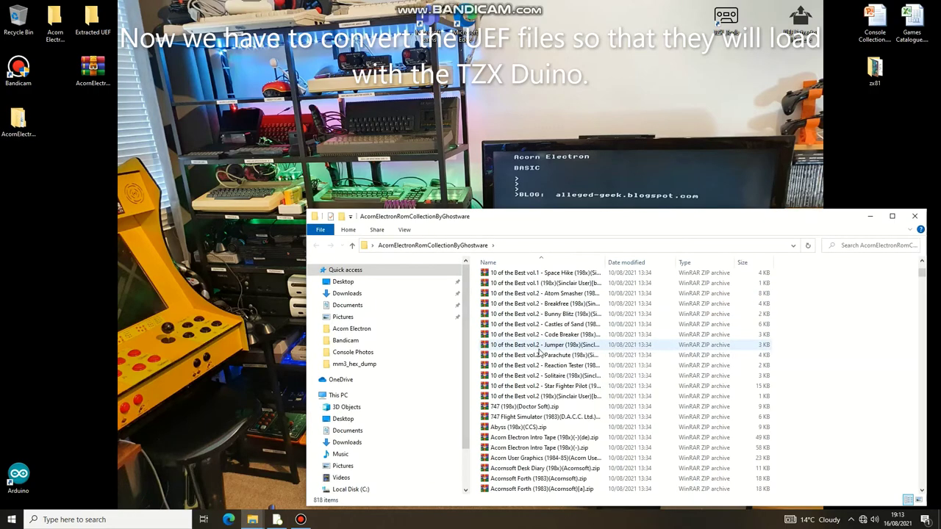
pyautogui.scroll(-12, 538, 351)
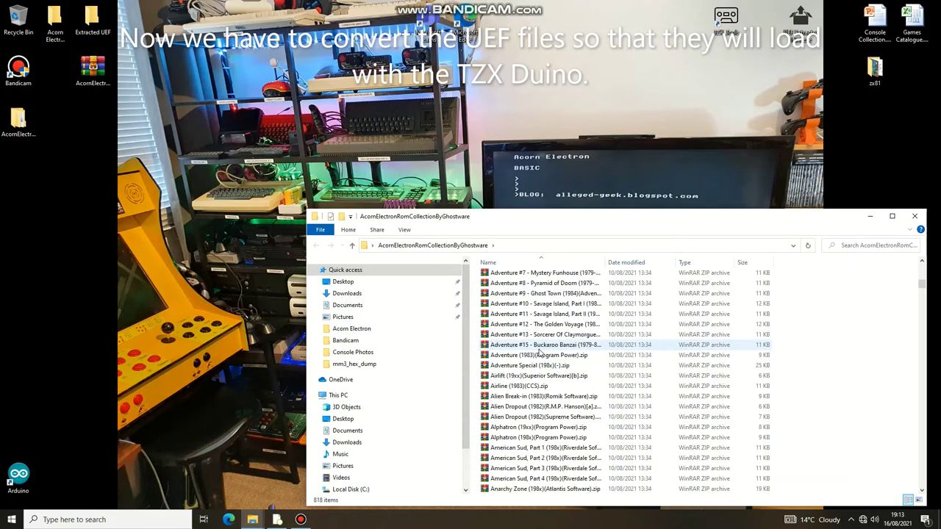
pyautogui.scroll(-12, 539, 351)
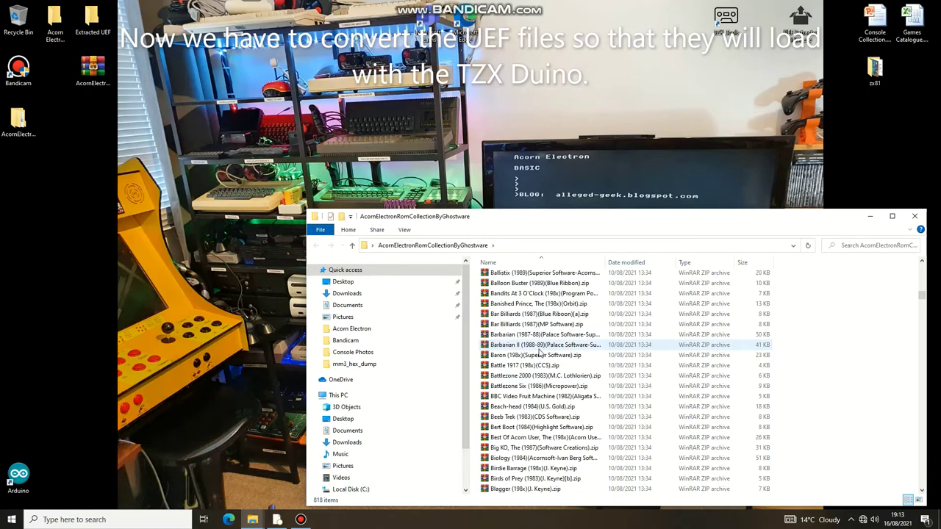
pyautogui.scroll(-12, 539, 351)
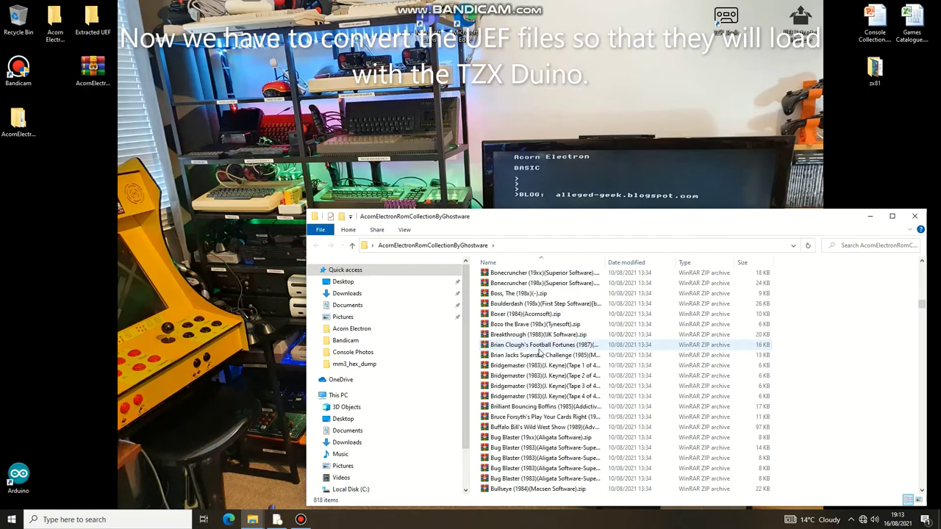
pyautogui.scroll(-4, 539, 351)
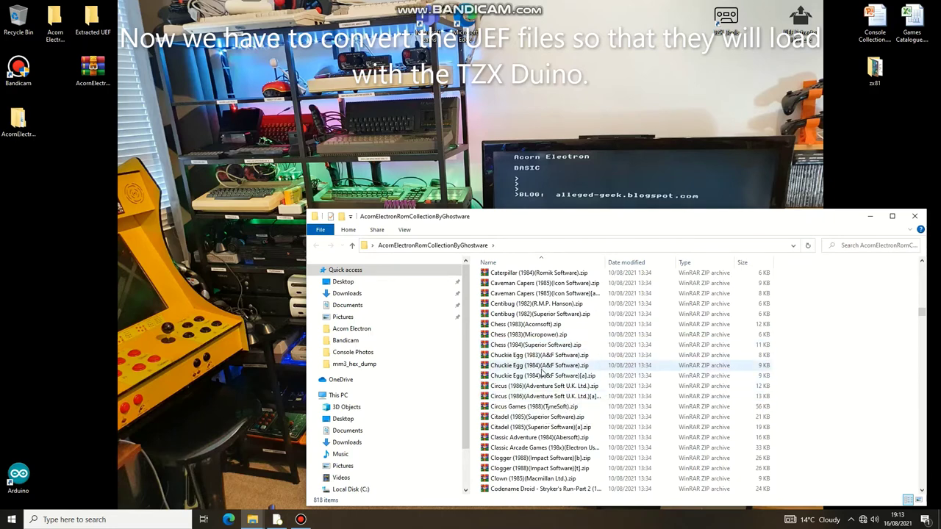
pyautogui.click(544, 366)
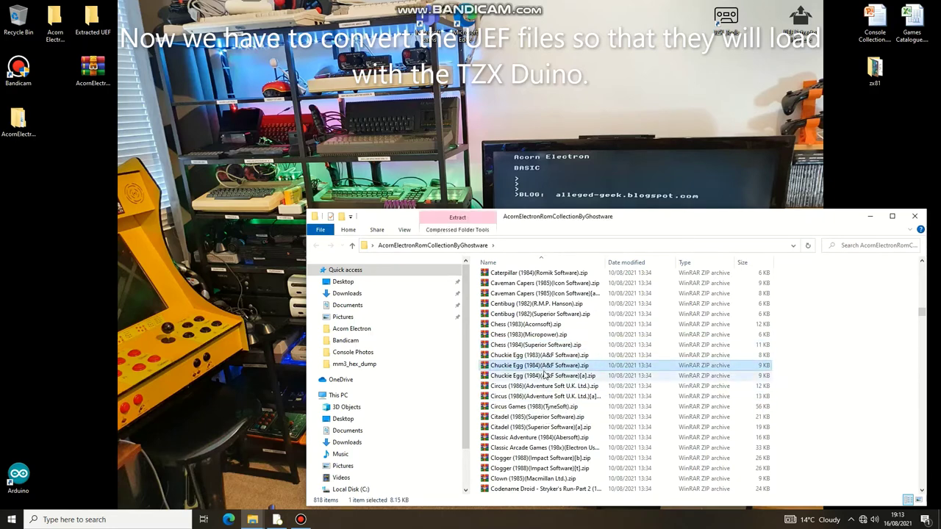
pyautogui.keyDown('ctrl'); pyautogui.click(545, 376); pyautogui.keyUp('ctrl')
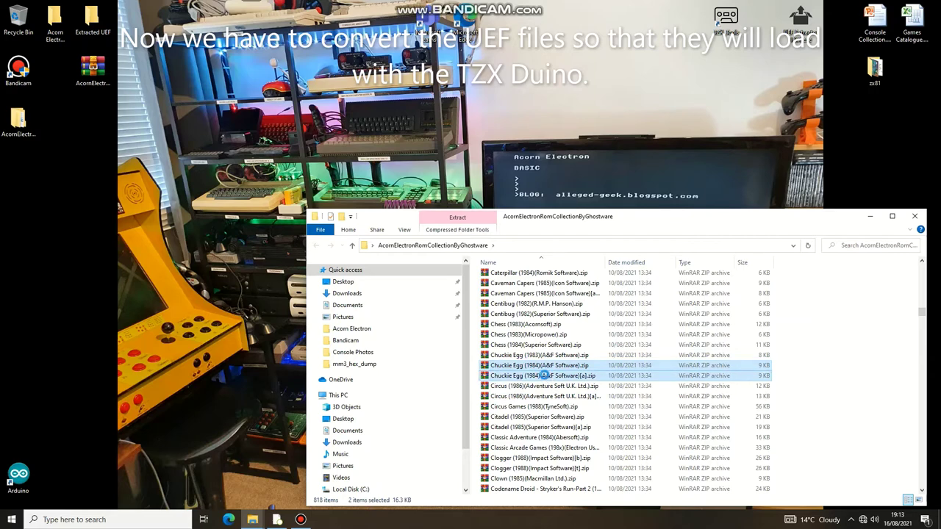
pyautogui.rightClick(545, 376)
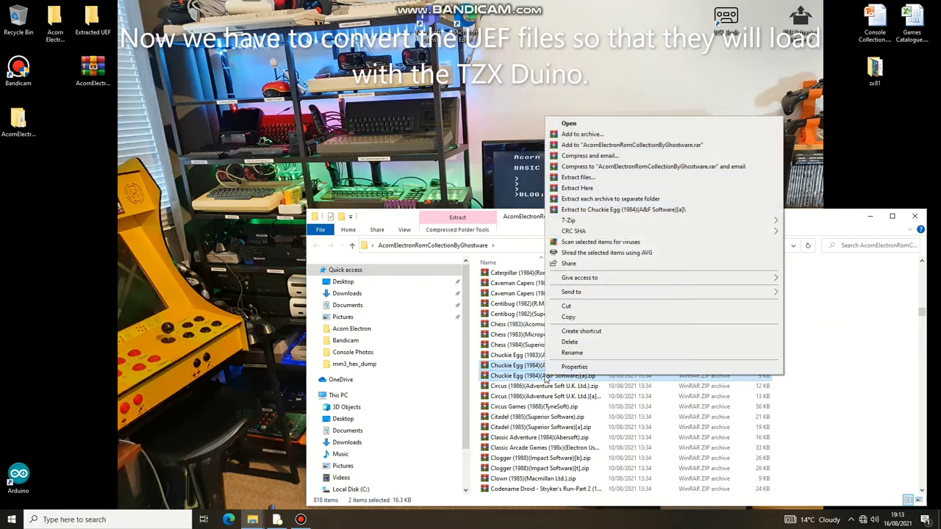
pyautogui.click(577, 178)
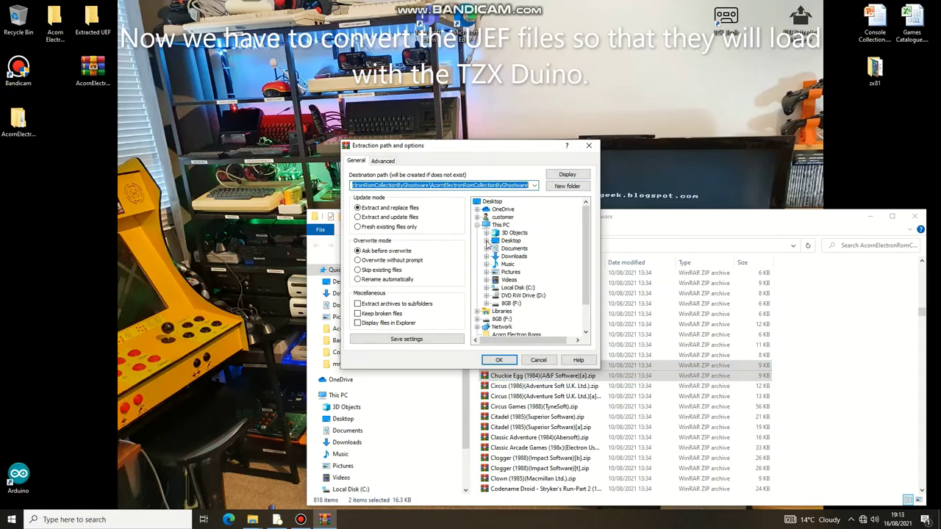
pyautogui.click(486, 243)
pyautogui.click(521, 250)
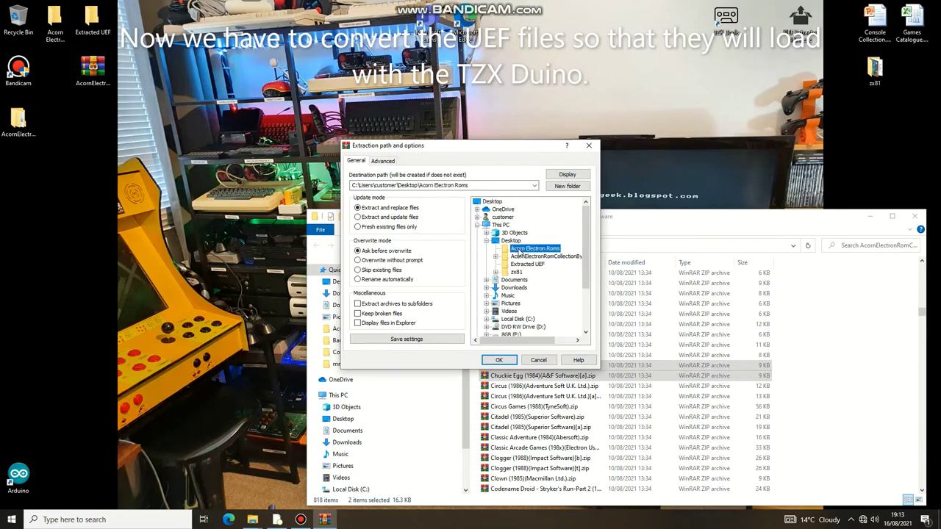
pyautogui.click(506, 362)
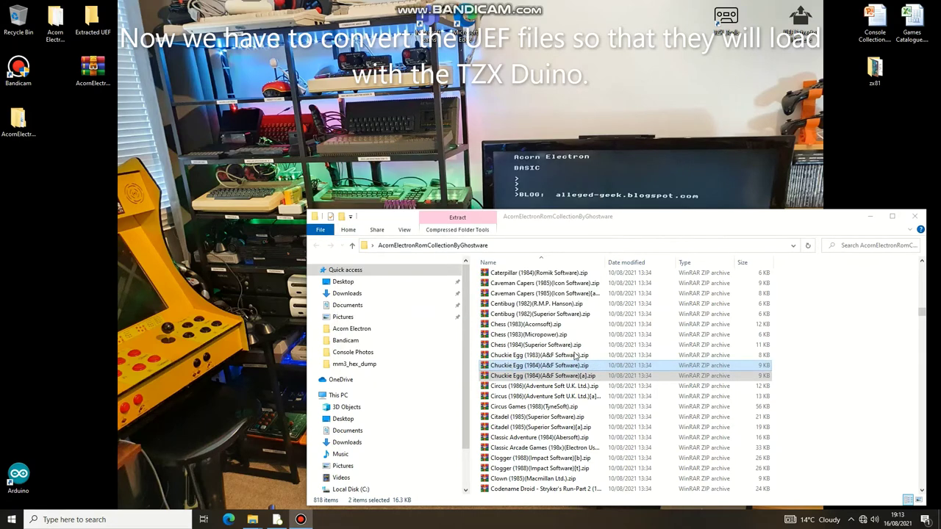
pyautogui.click(915, 217)
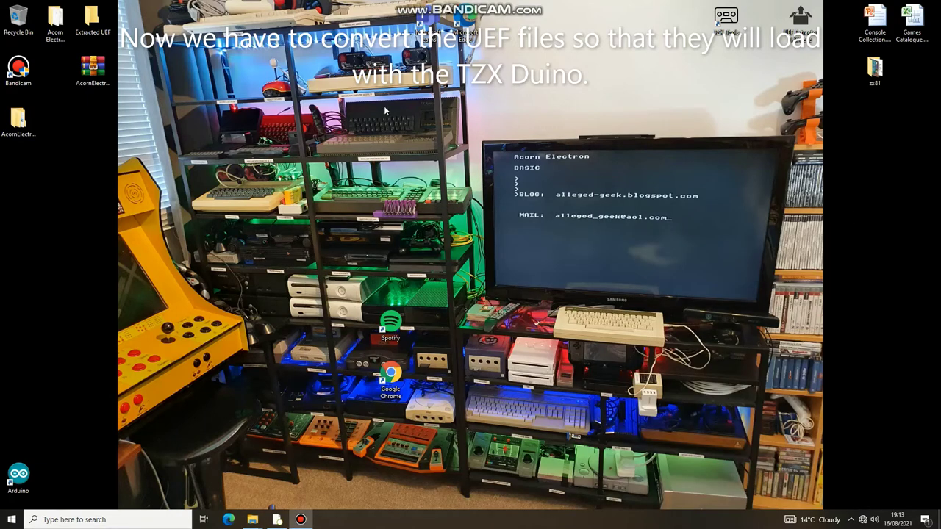
# Step: Open UEF Extractor and load both Chuckie Egg UEF files from the desktop's Acorn Electron Roms folder as extraction sources
pyautogui.doubleClick(801, 21)
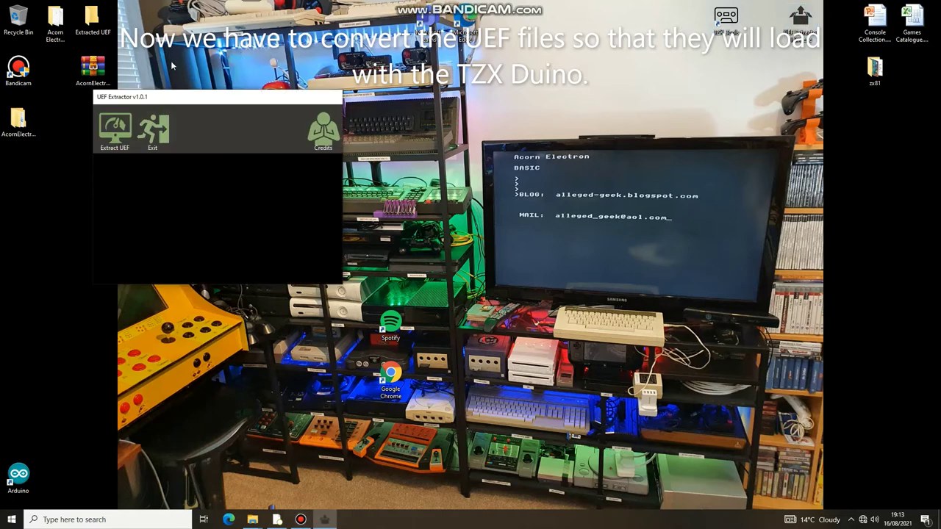
pyautogui.click(119, 129)
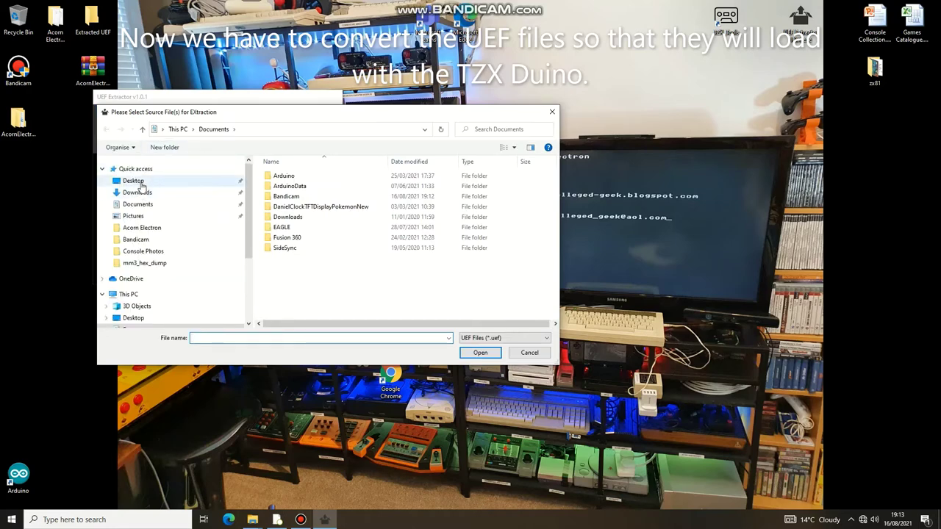
pyautogui.click(139, 184)
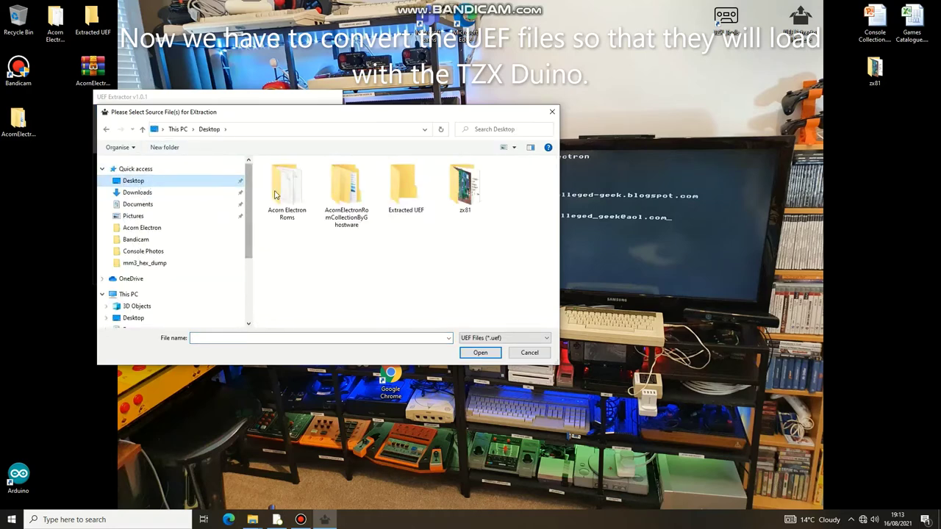
pyautogui.doubleClick(287, 194)
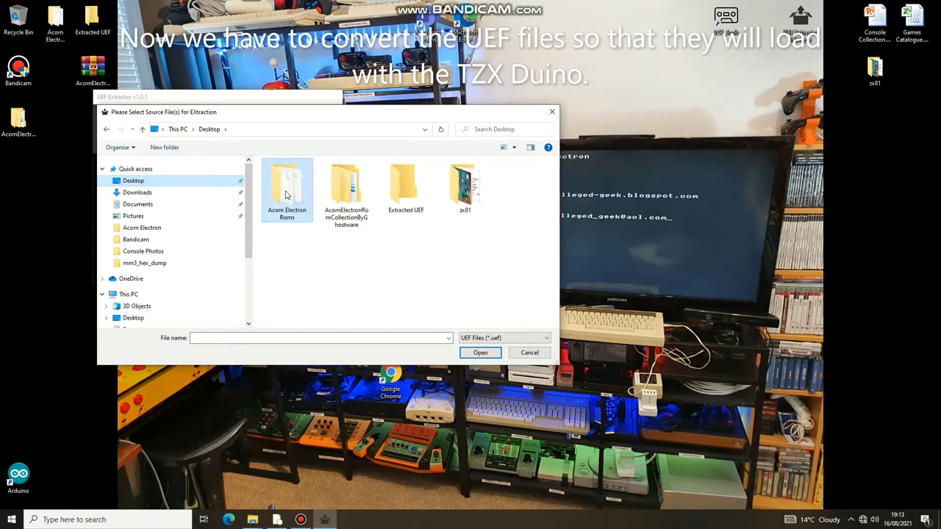
pyautogui.click(290, 176)
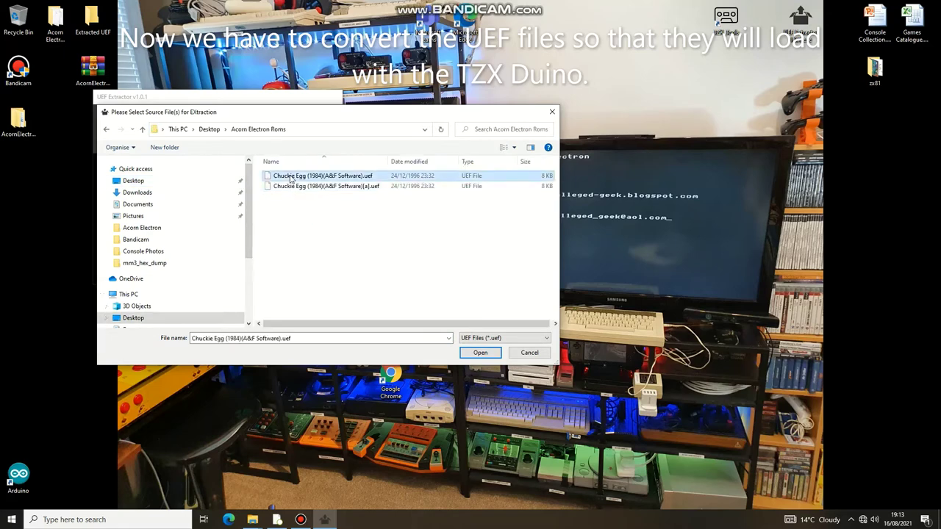
pyautogui.keyDown('shift'); pyautogui.click(301, 188); pyautogui.keyUp('shift')
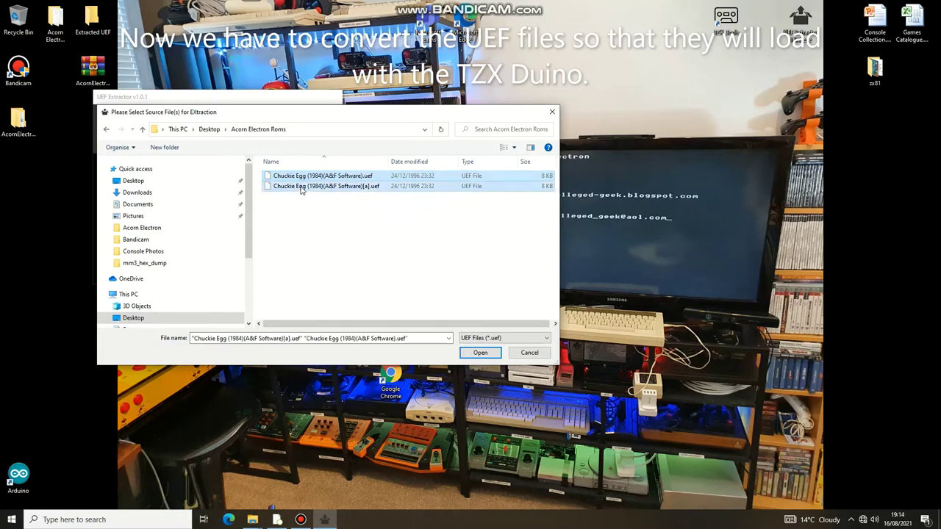
pyautogui.click(482, 355)
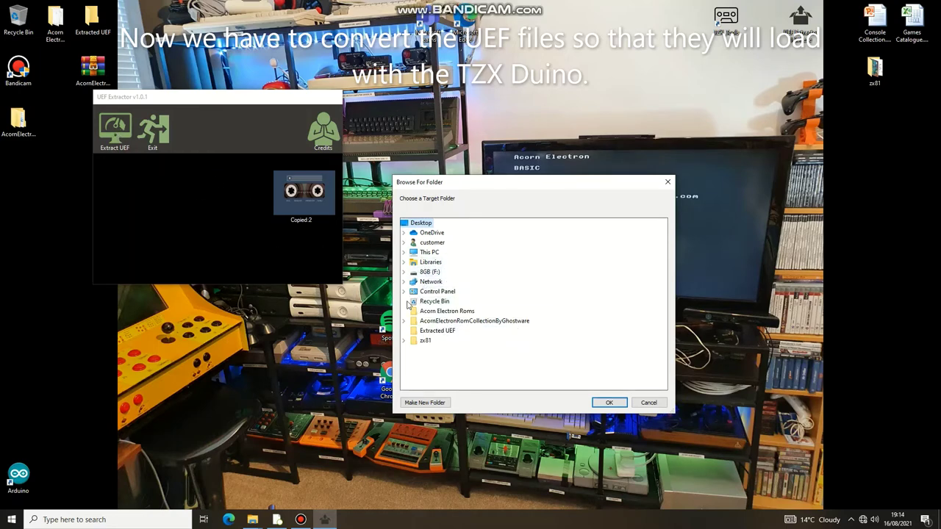
# Step: Extract the loaded UEF files into the Extracted UEF folder and exit UEF Extractor
pyautogui.click(433, 331)
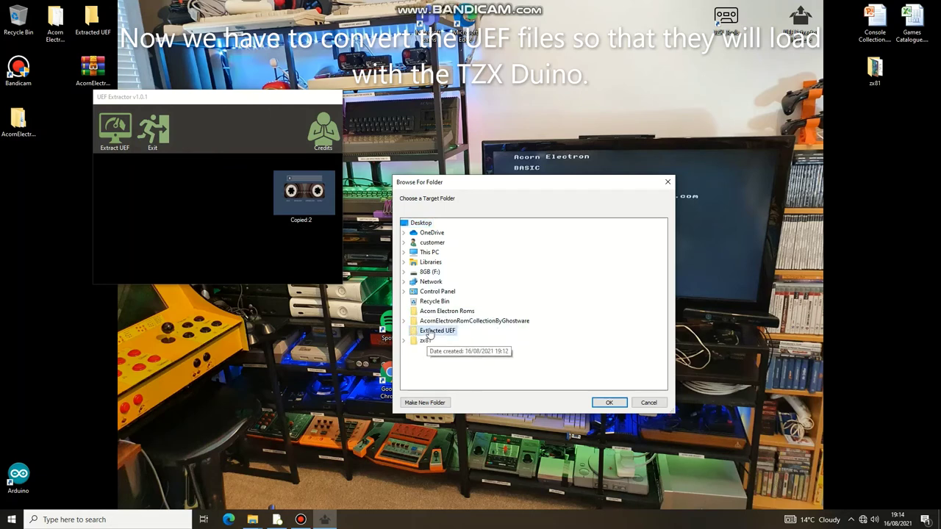
pyautogui.click(608, 405)
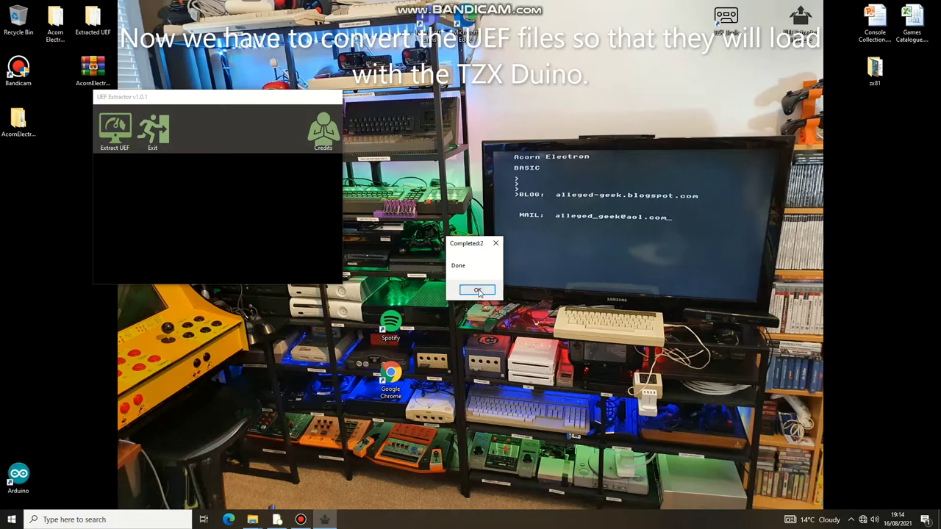
pyautogui.click(478, 291)
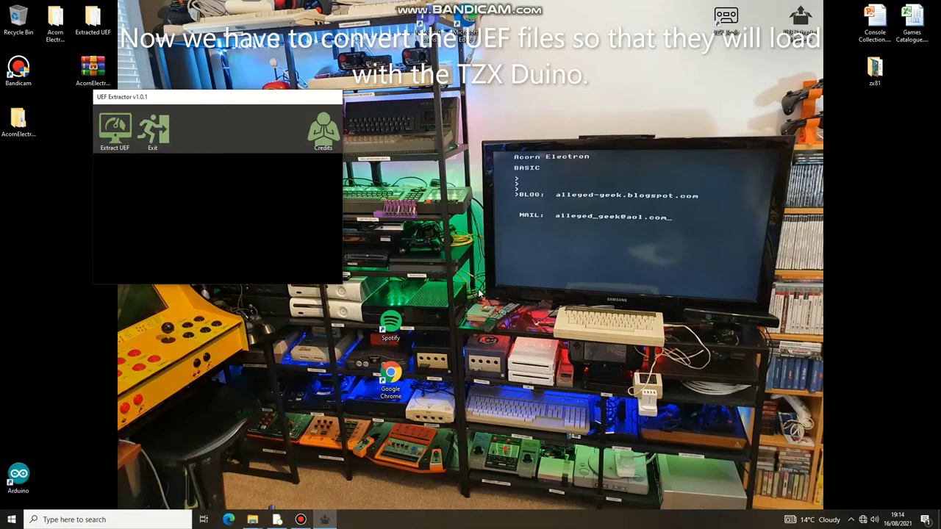
pyautogui.click(160, 133)
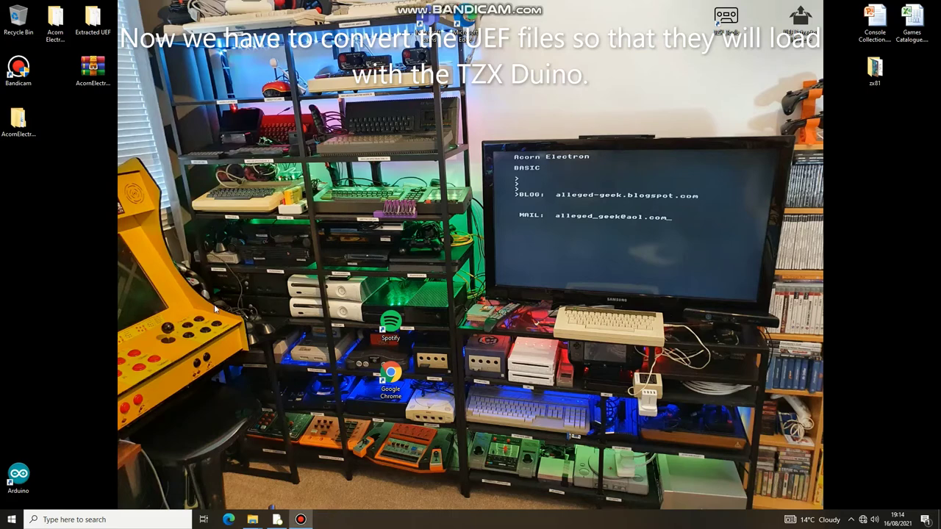
# Step: Quick-format the 8GB (F:) drive as FAT32 with the volume label ACORN and close the format dialog
pyautogui.moveTo(254, 522)
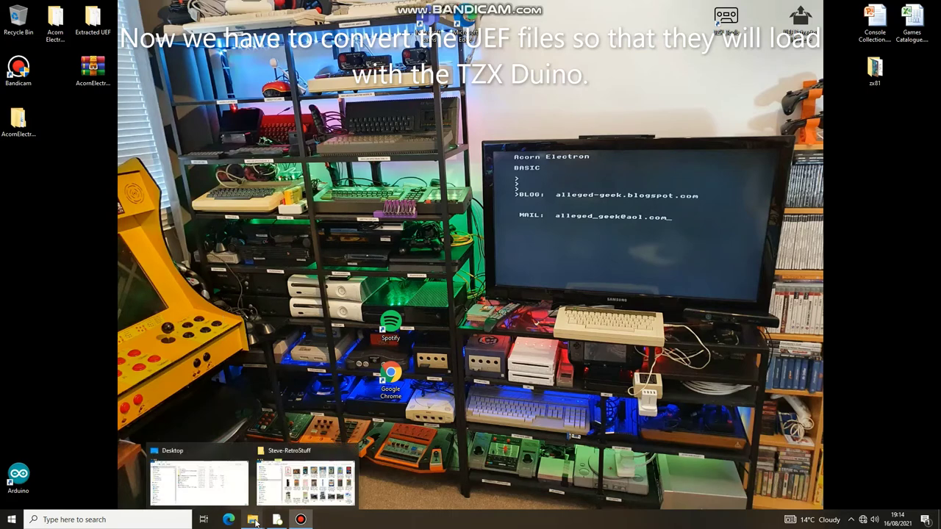
pyautogui.click(244, 478)
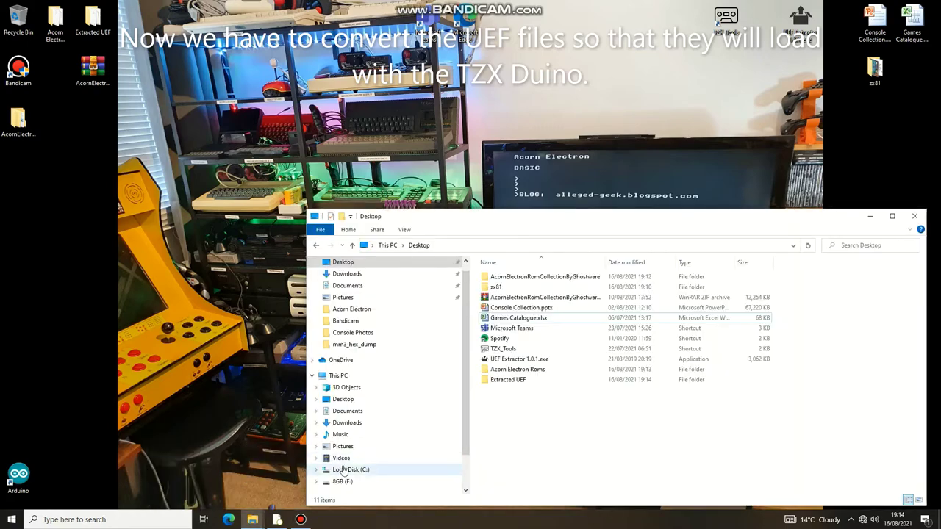
pyautogui.click(343, 482)
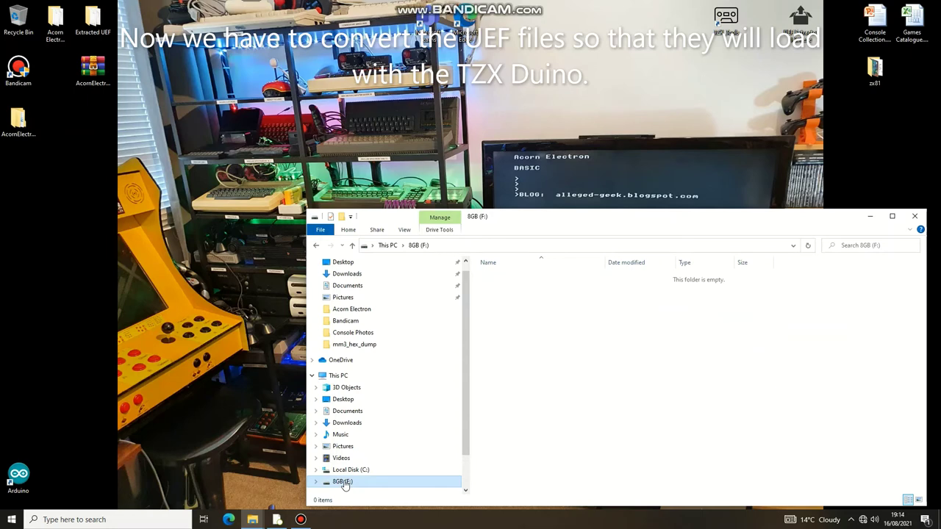
pyautogui.rightClick(344, 482)
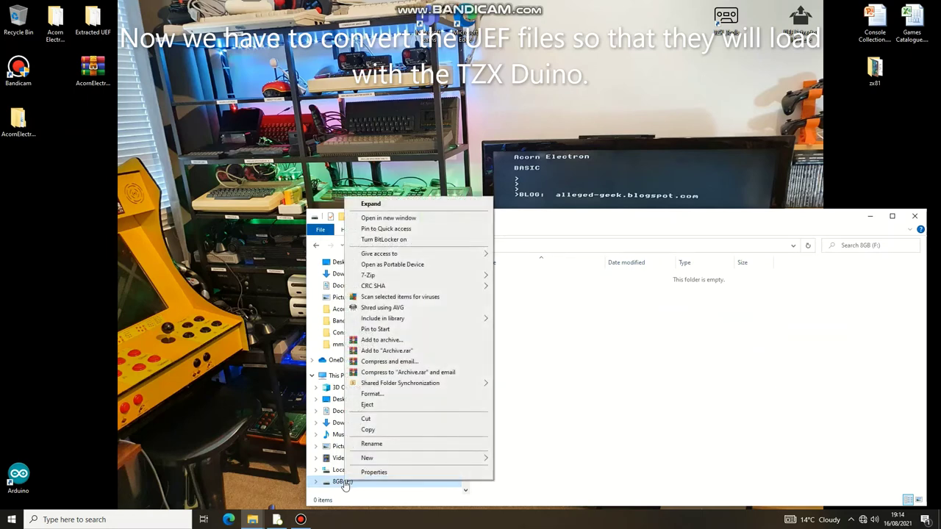
pyautogui.click(371, 394)
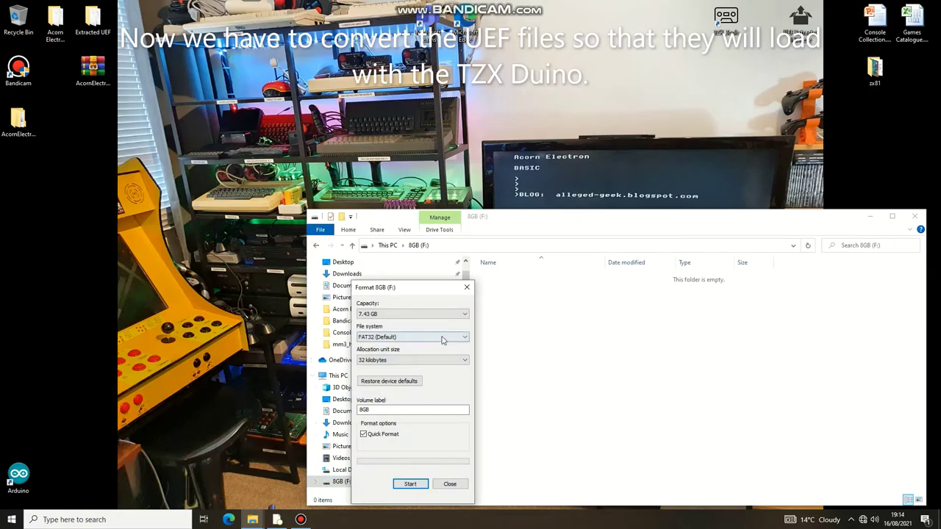
pyautogui.click(443, 338)
pyautogui.click(442, 338)
pyautogui.click(395, 410)
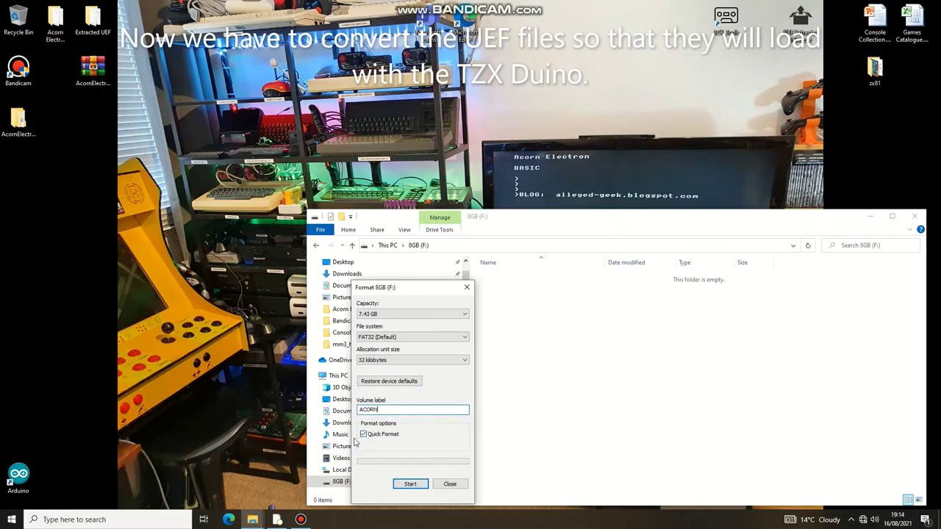
pyautogui.click(411, 485)
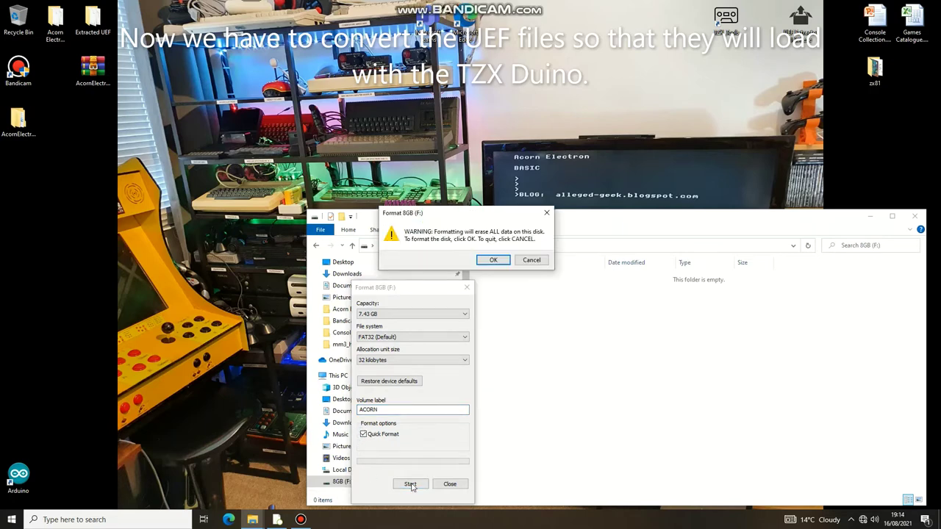
pyautogui.click(492, 261)
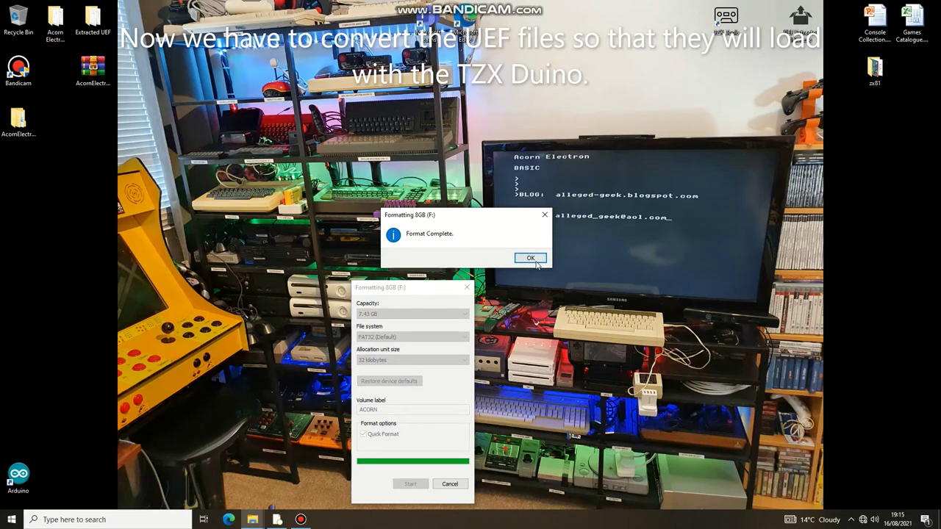
pyautogui.click(531, 259)
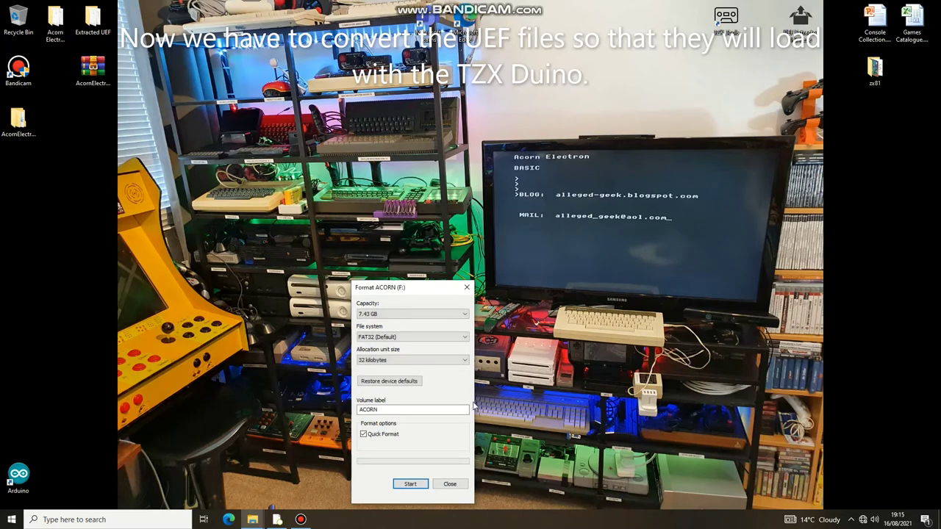
pyautogui.click(451, 484)
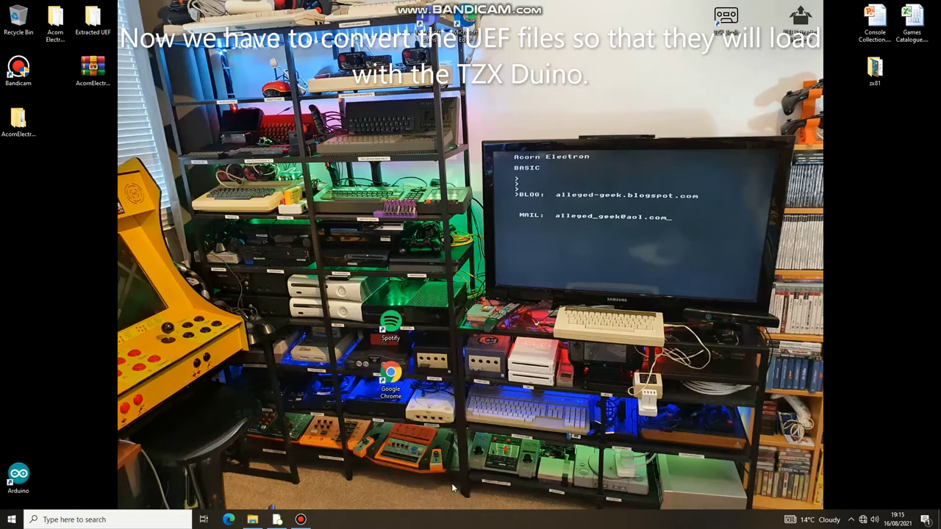
# Step: Copy both Chuckie Egg UEF files from the desktop's Extracted UEF folder onto the ACORN (F:) drive and close the folder window
pyautogui.doubleClick(93, 22)
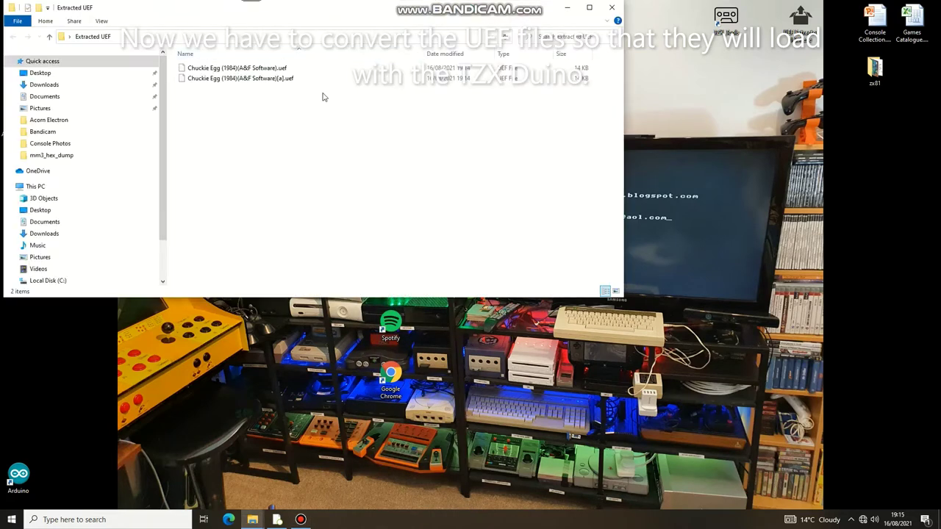
pyautogui.click(207, 69)
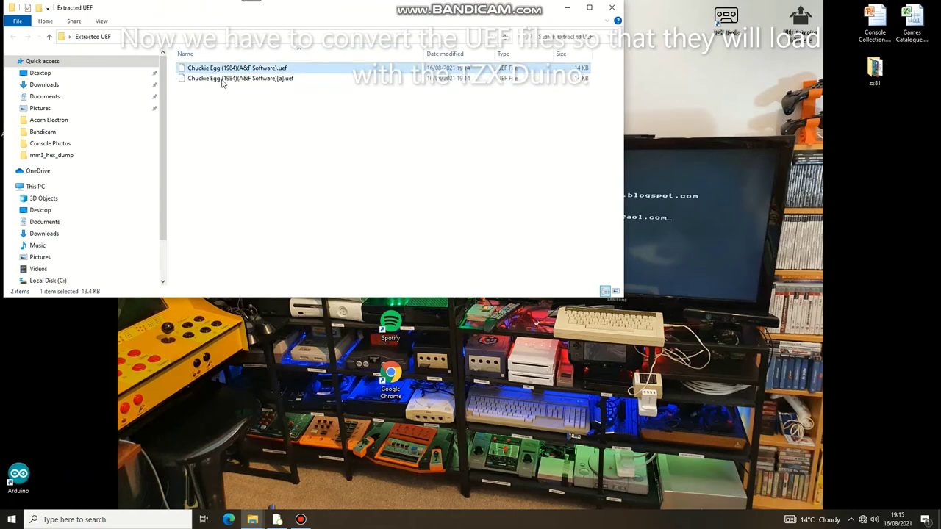
pyautogui.keyDown('shift'); pyautogui.click(224, 80); pyautogui.keyUp('shift')
pyautogui.rightClick(224, 79)
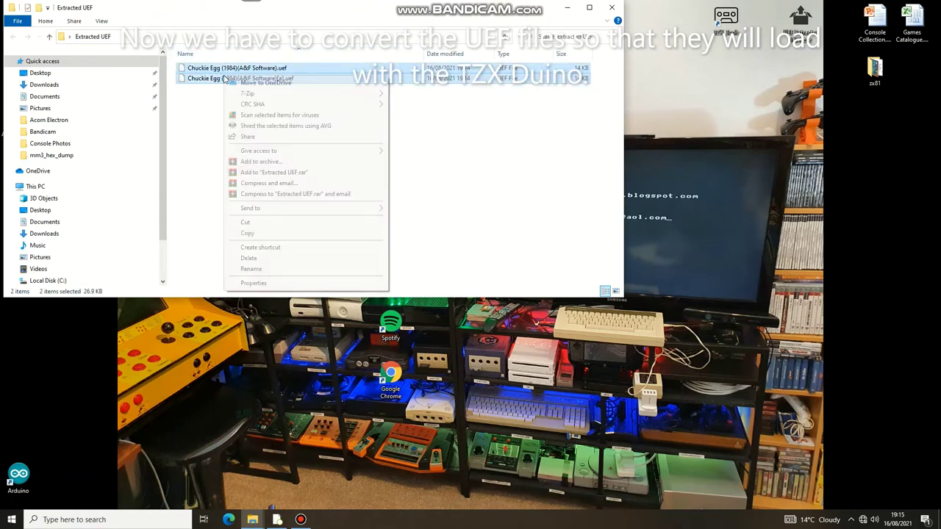
pyautogui.click(247, 234)
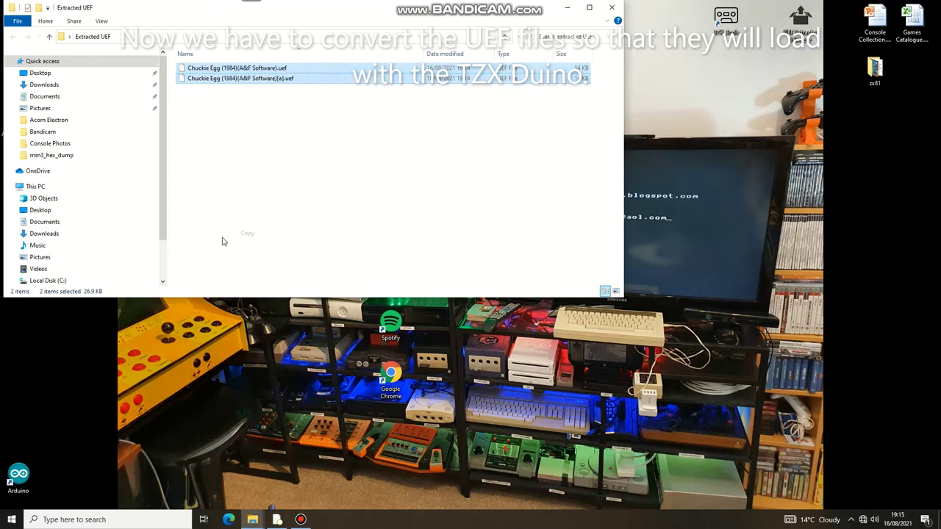
pyautogui.scroll(-3, 168, 261)
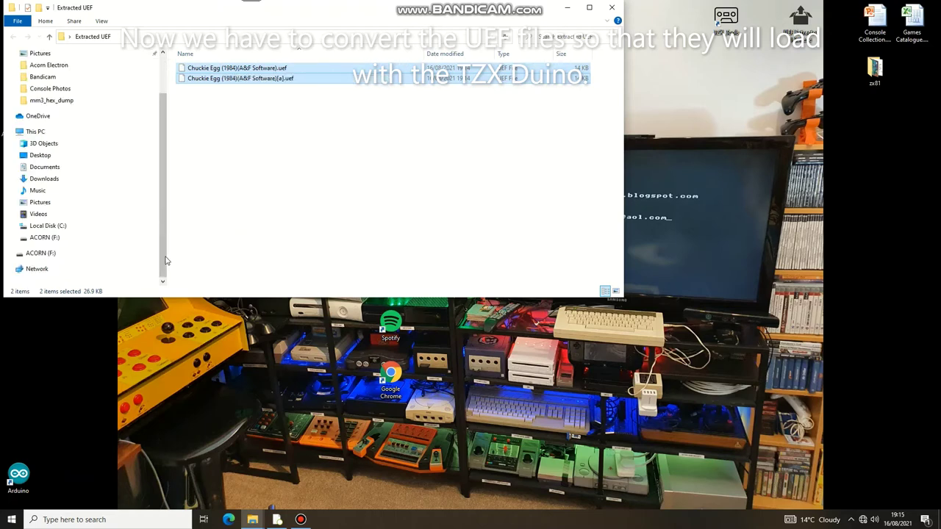
pyautogui.click(51, 238)
pyautogui.rightClick(249, 186)
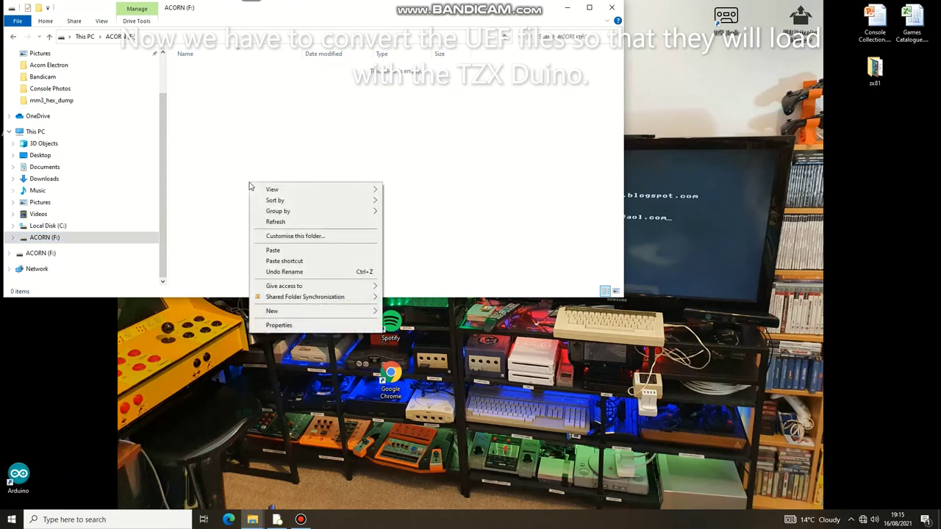
pyautogui.click(271, 253)
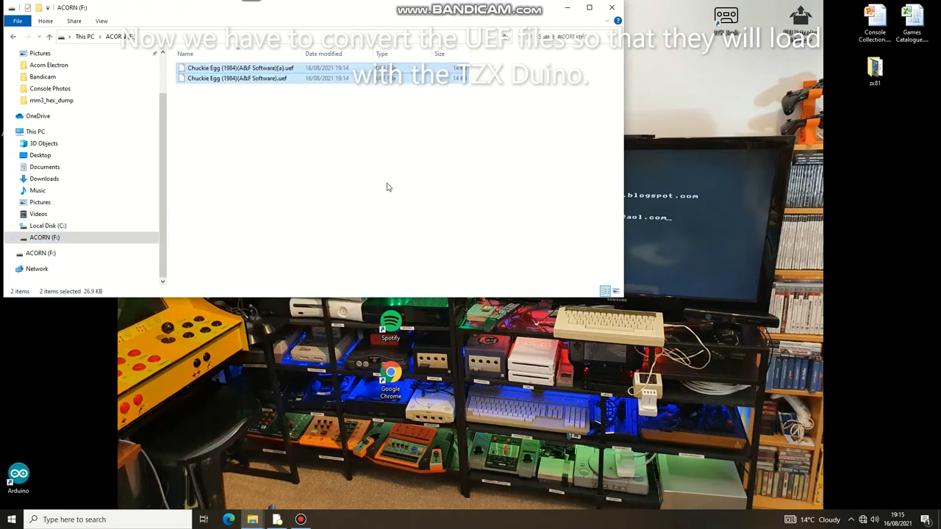
pyautogui.click(612, 8)
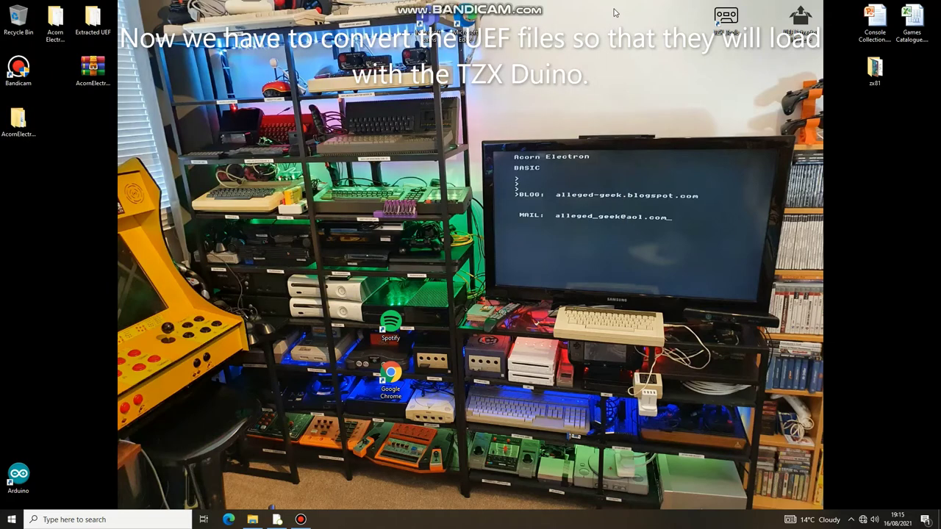
# Step: Safely eject the ACORN (F:) mass storage device
pyautogui.click(851, 520)
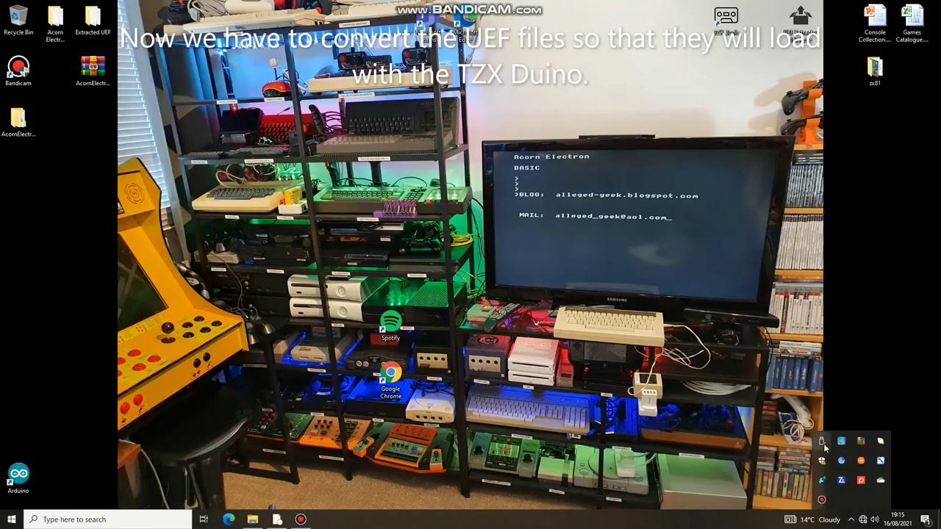
pyautogui.click(822, 442)
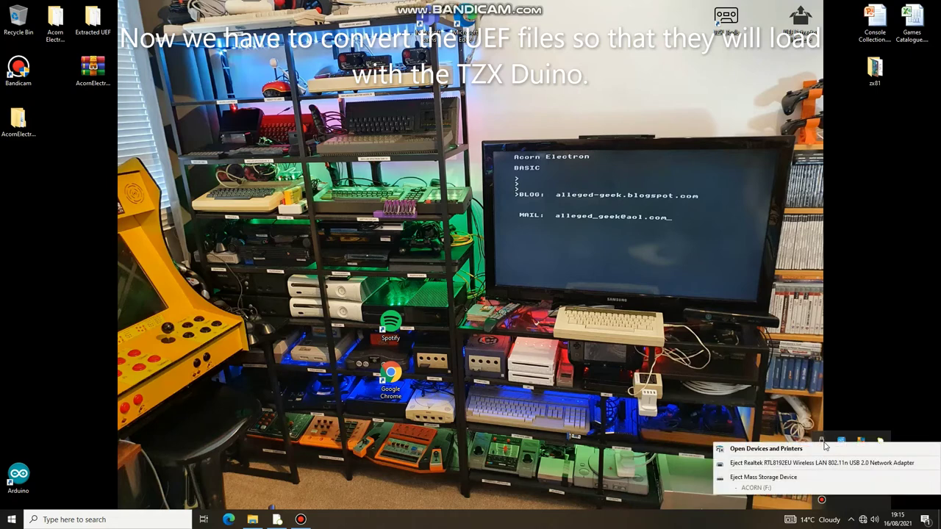
pyautogui.click(790, 482)
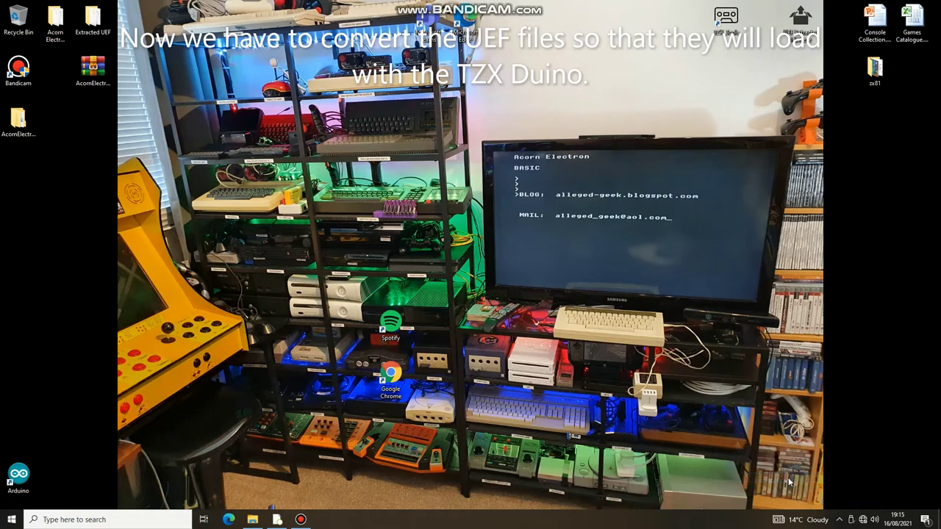